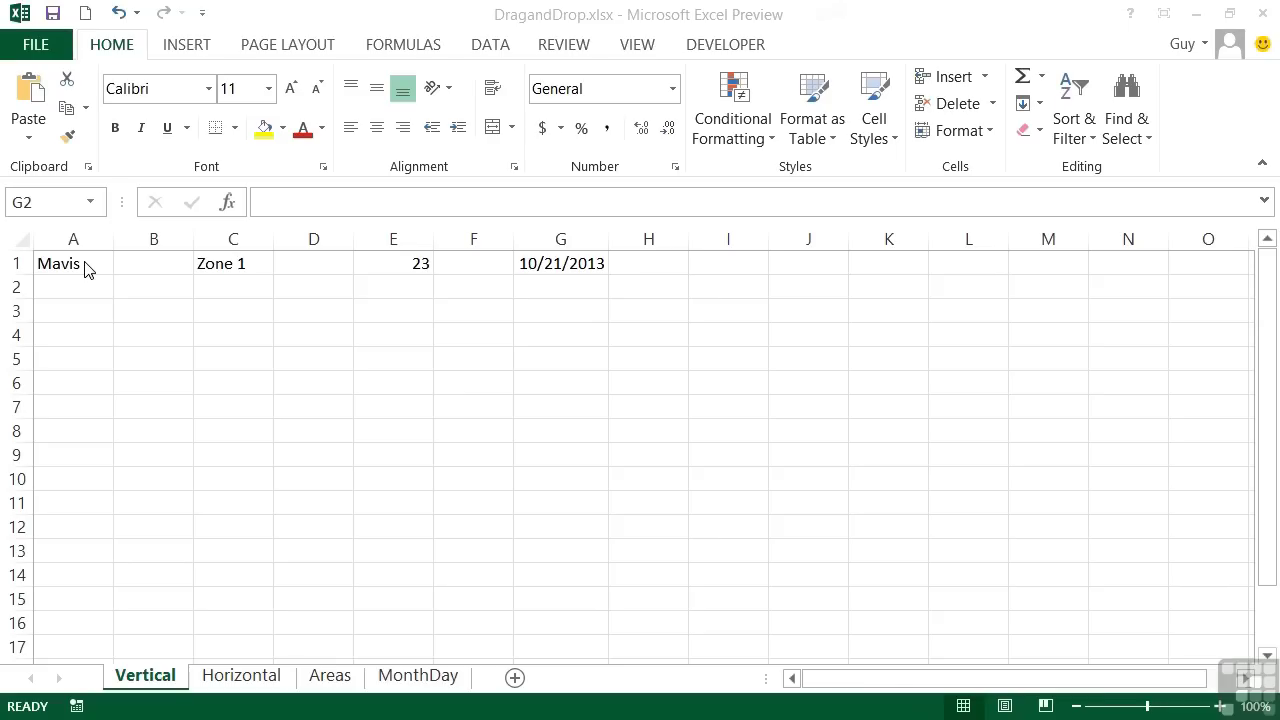
Move the name Mavis from cell A1 to cell F8 on the Vertical sheet
left_click(82, 262)
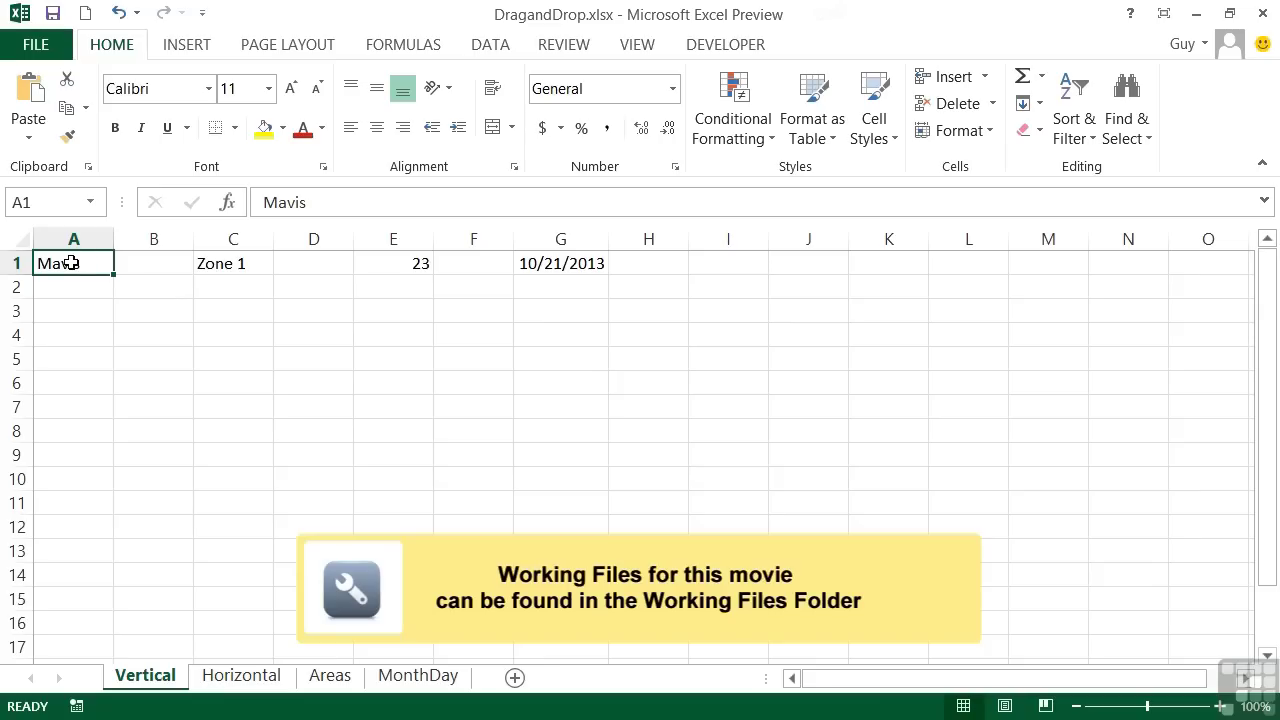
left_click_drag(72, 262, 523, 434)
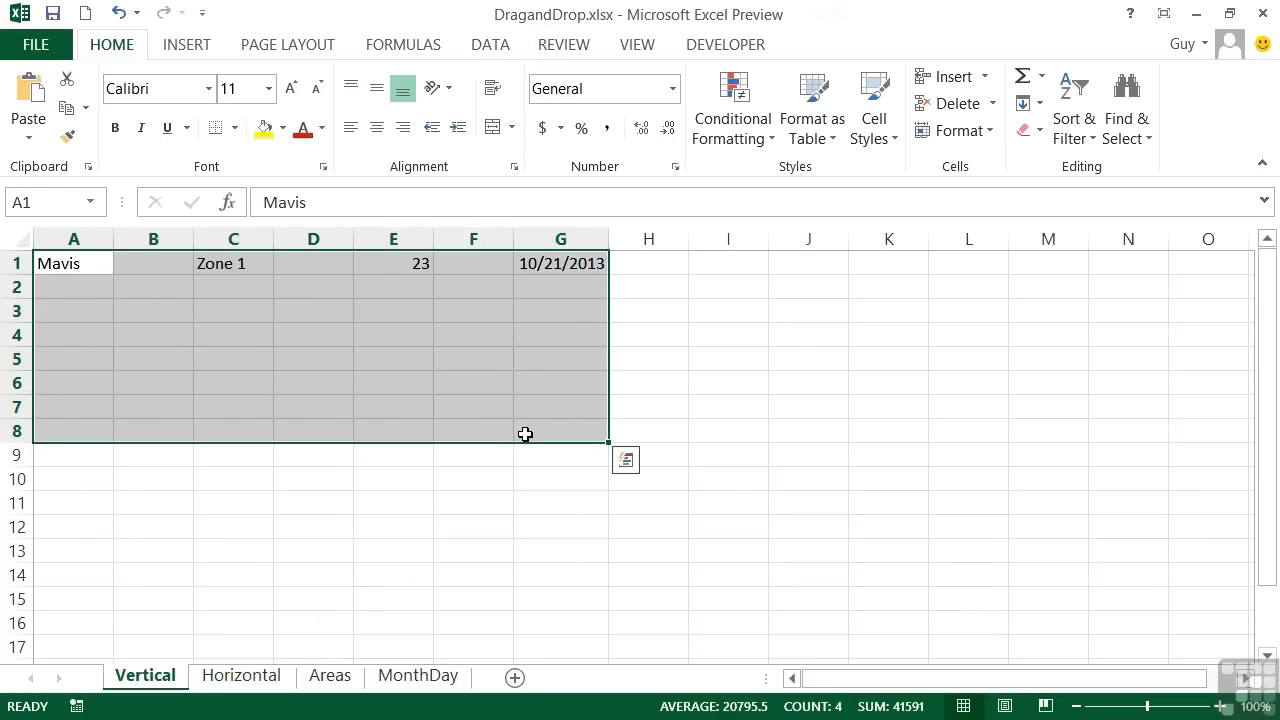
left_click(81, 263)
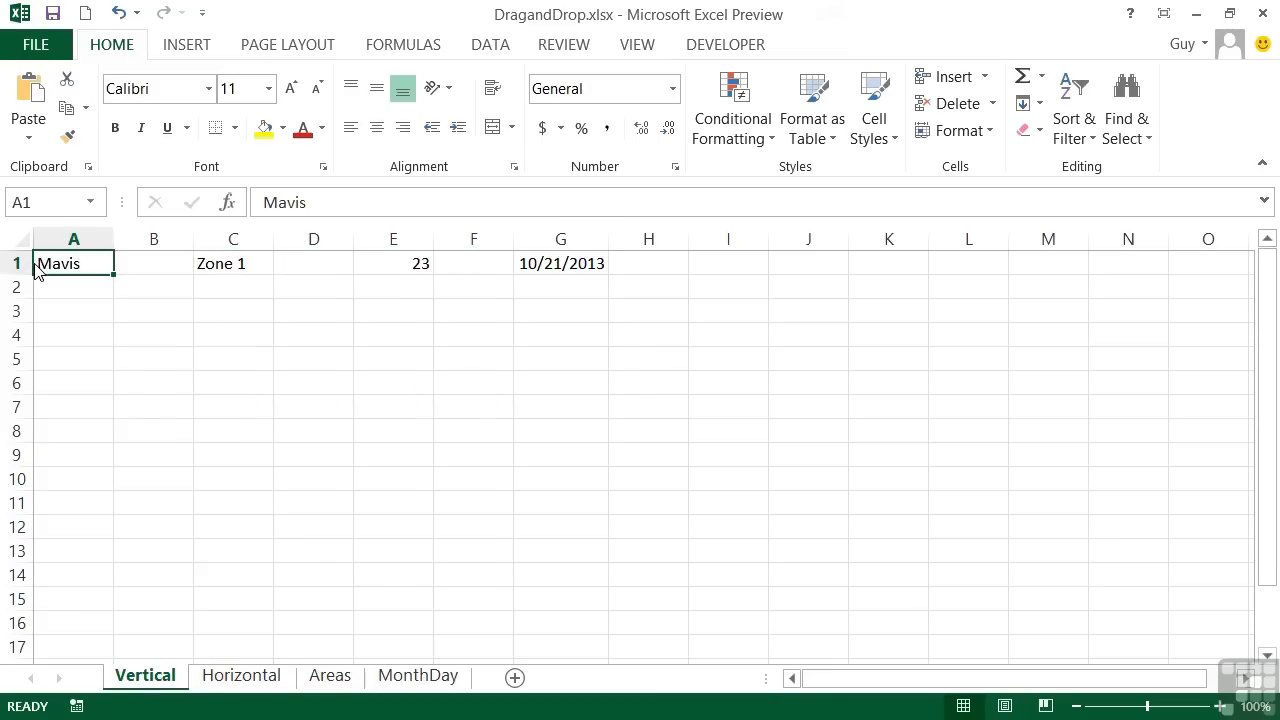
left_click_drag(36, 270, 449, 431)
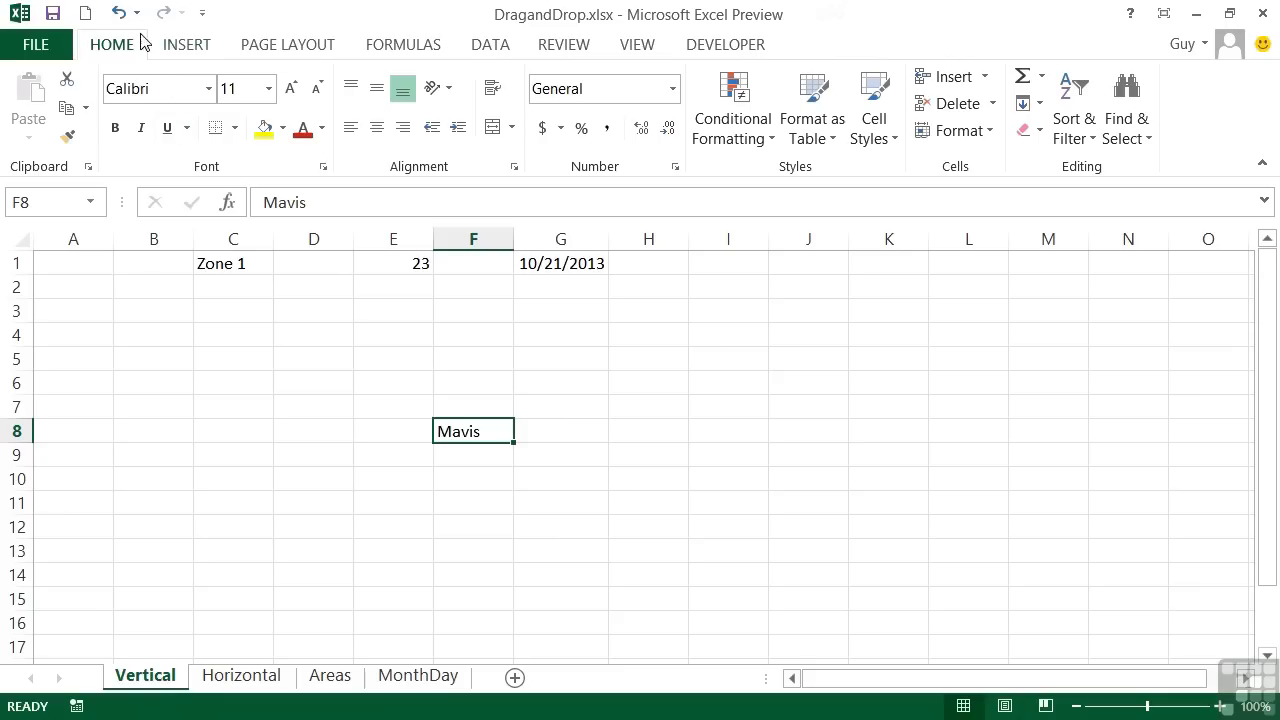
Undo the move, repeat Mavis down A1:A14, and extend Zone 1 to Zone 14 in C1:C14
left_click(119, 13)
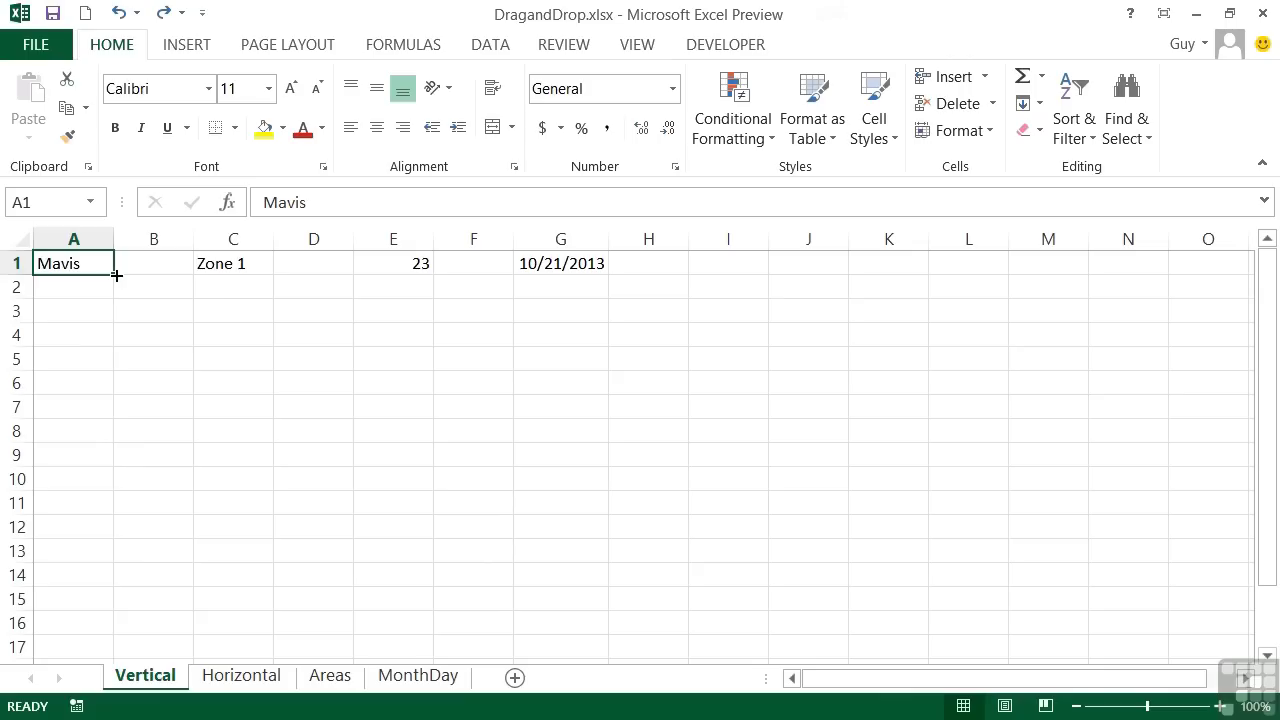
left_click_drag(116, 274, 113, 577)
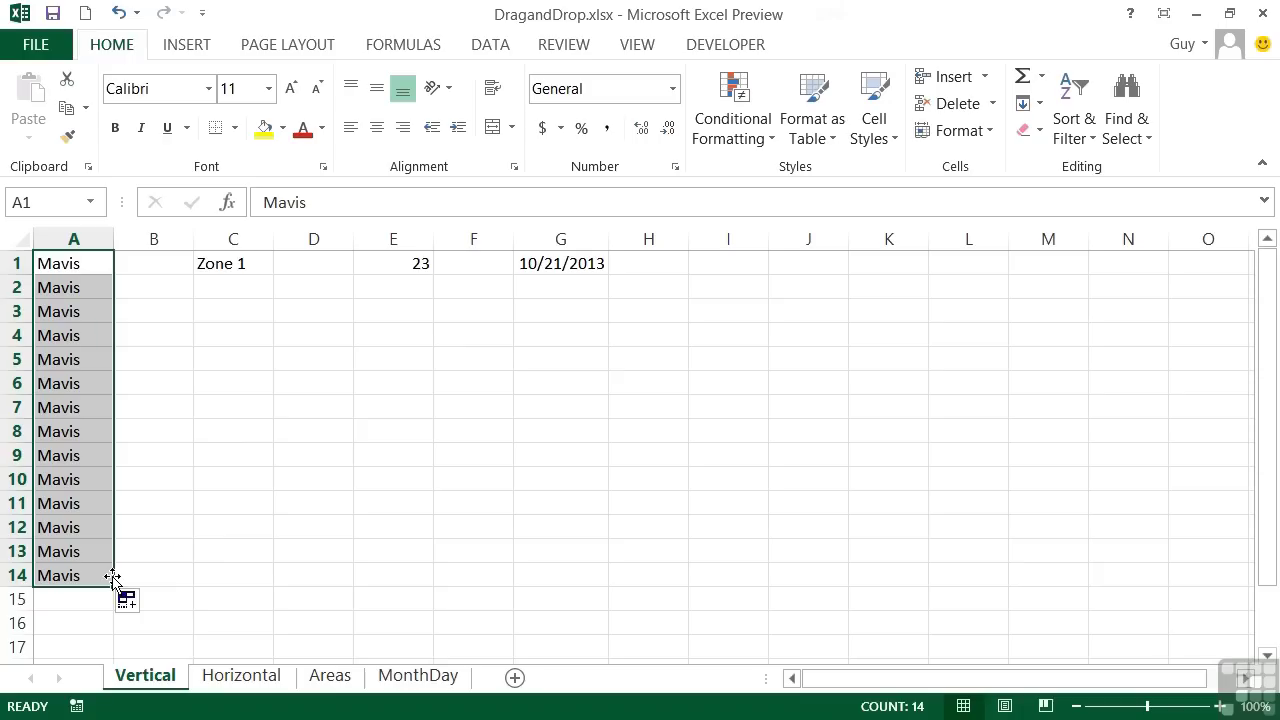
left_click(243, 266)
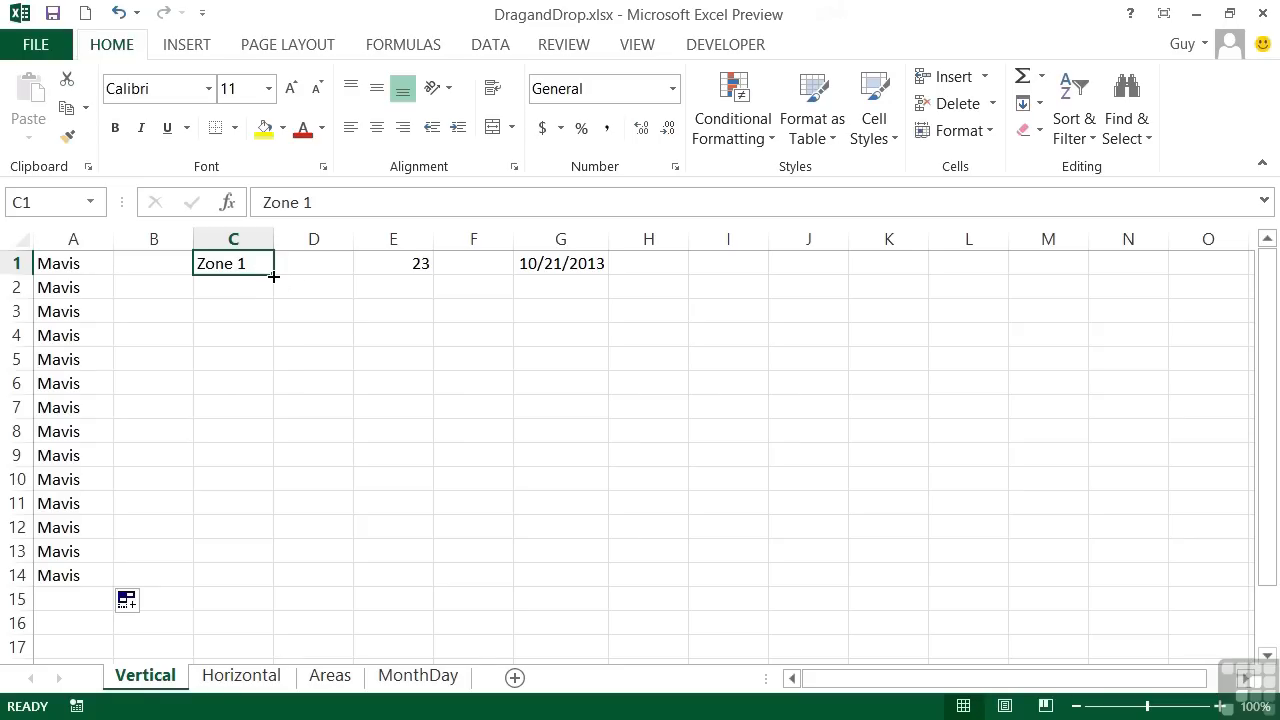
left_click_drag(273, 276, 270, 588)
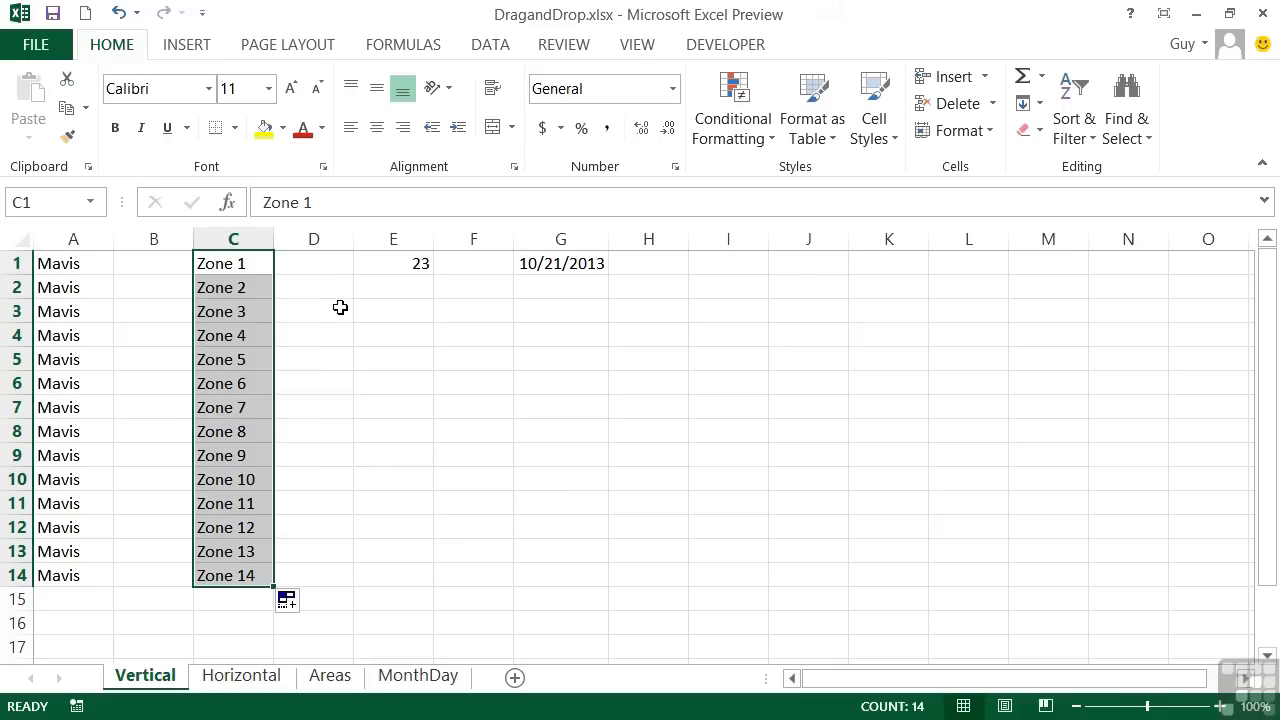
Enter Zone 65 in D1 and fill it down to Zone 78 in D14
left_click(326, 266)
type("Zone 15")
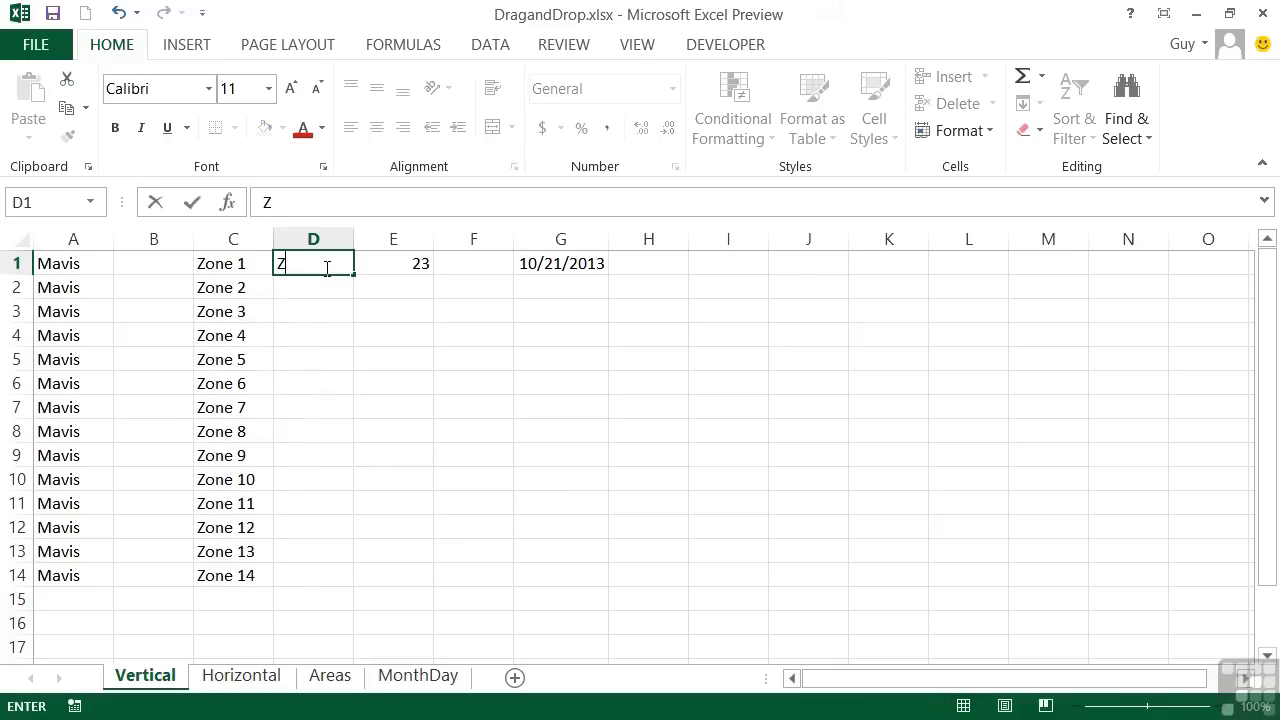
key("Tab")
left_click(326, 266)
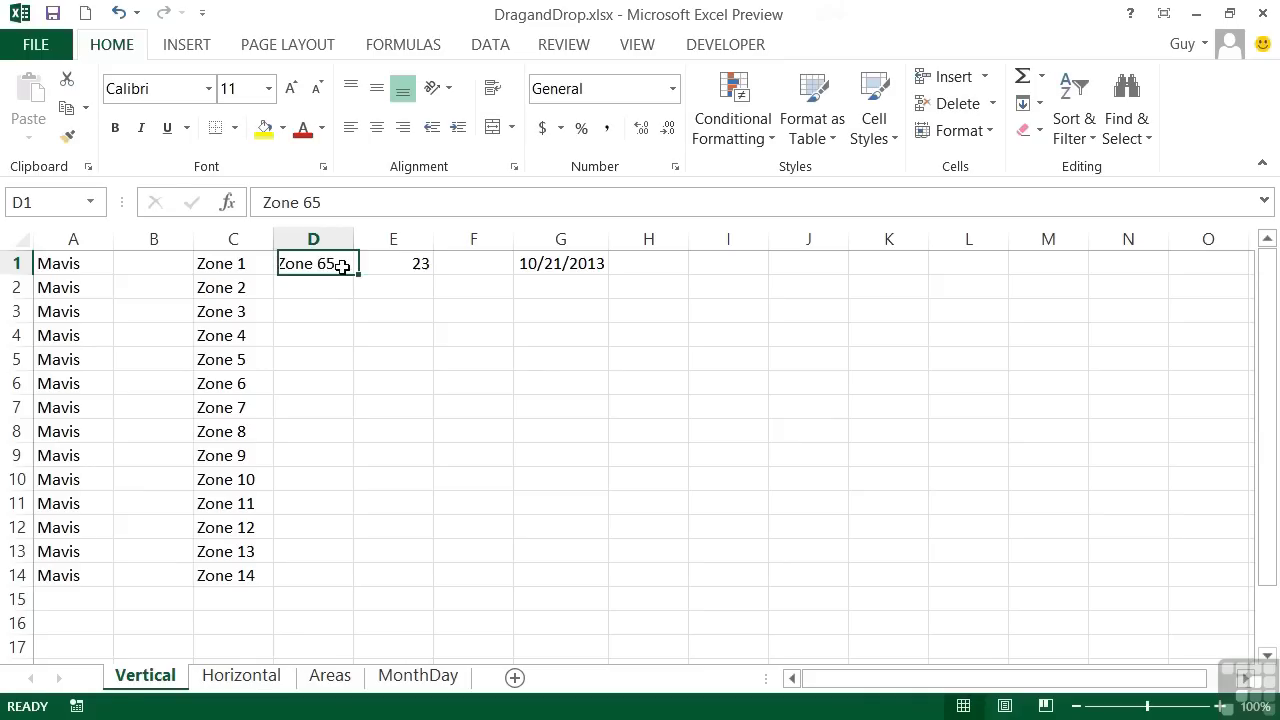
left_click_drag(352, 275, 345, 588)
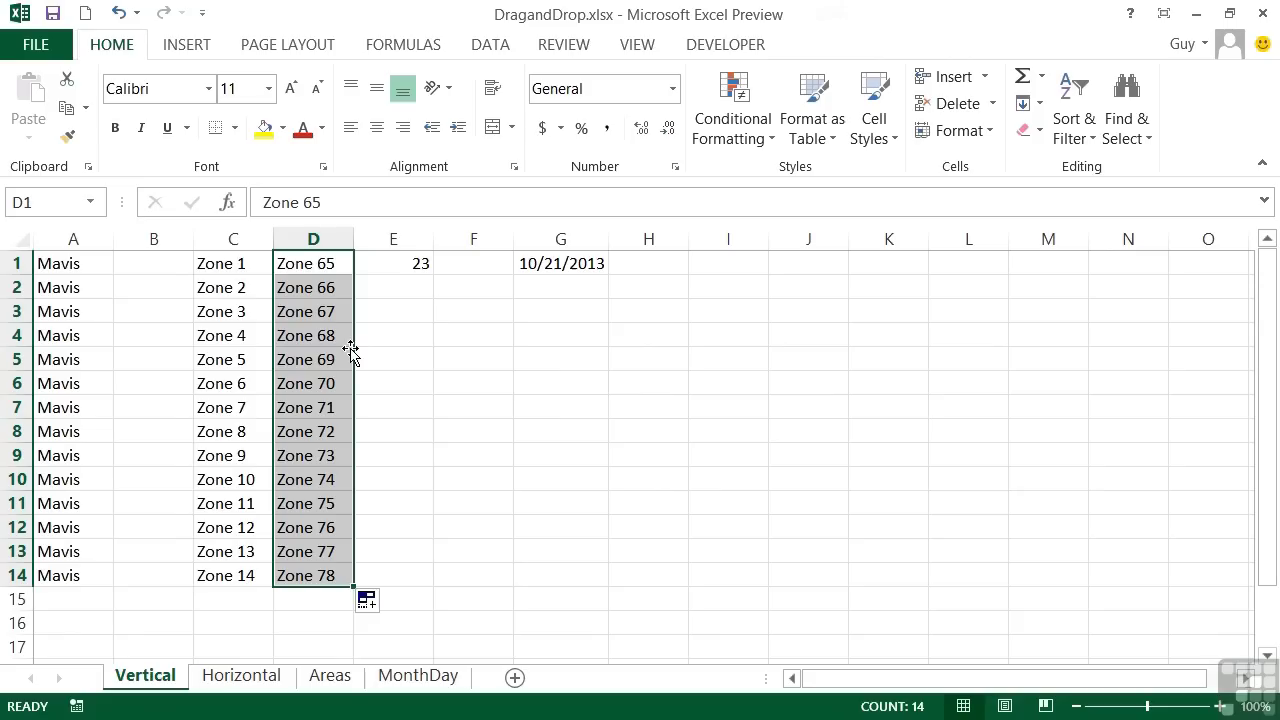
Fill E1:E14 as a counting series from 23 to 36 using Fill Series
left_click(420, 264)
left_click_drag(432, 274, 406, 586)
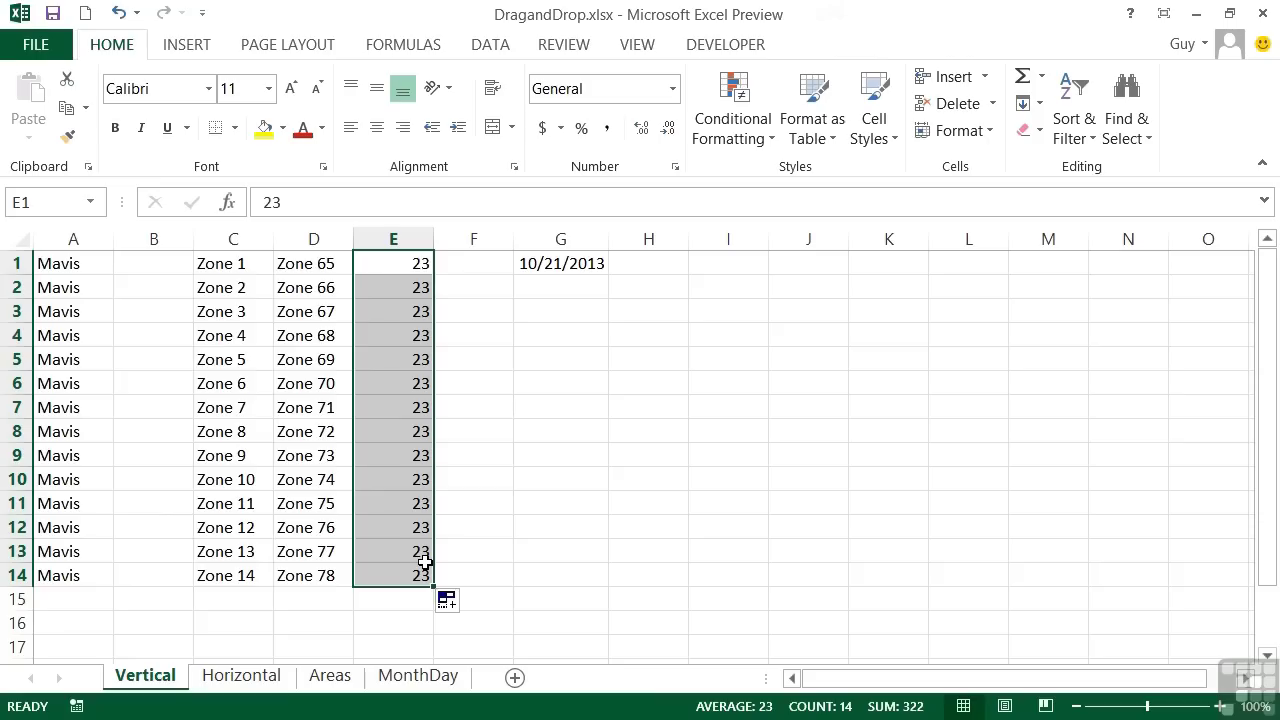
left_click(475, 607)
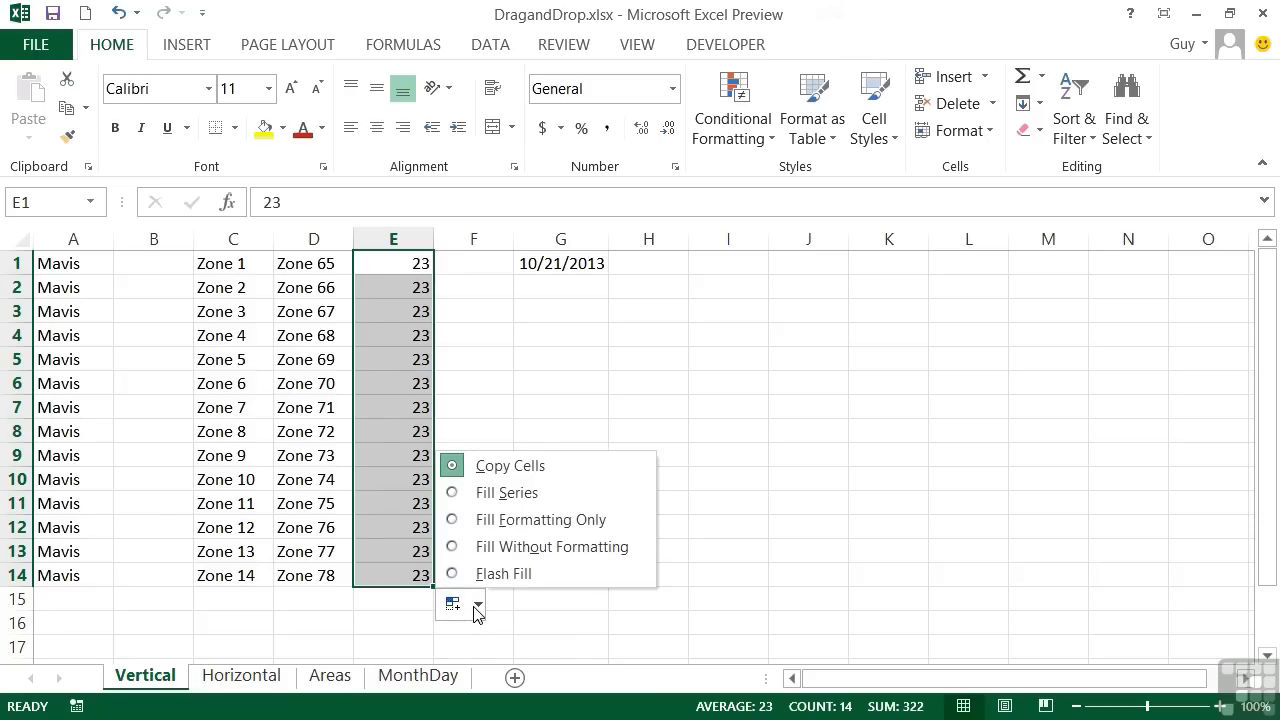
left_click(507, 493)
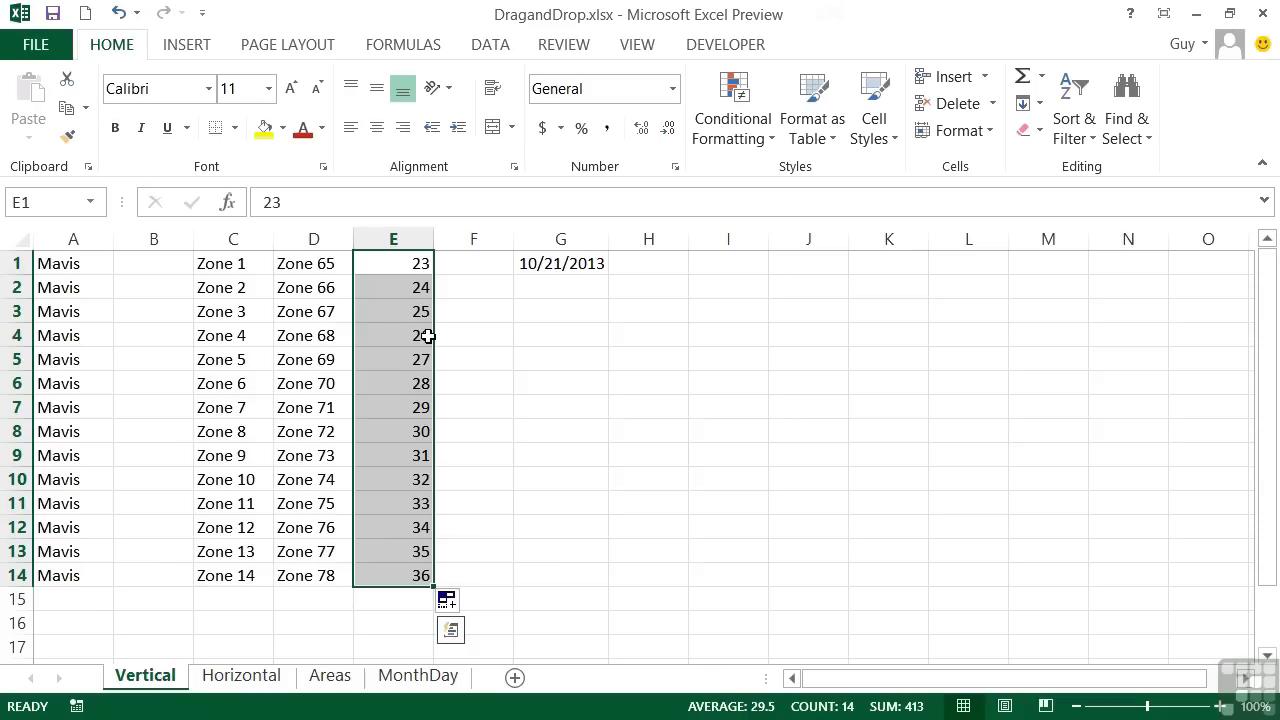
Enter 45 and 50 in F1:F2 and continue the step-of-5 series to 110 in F14
left_click(478, 268)
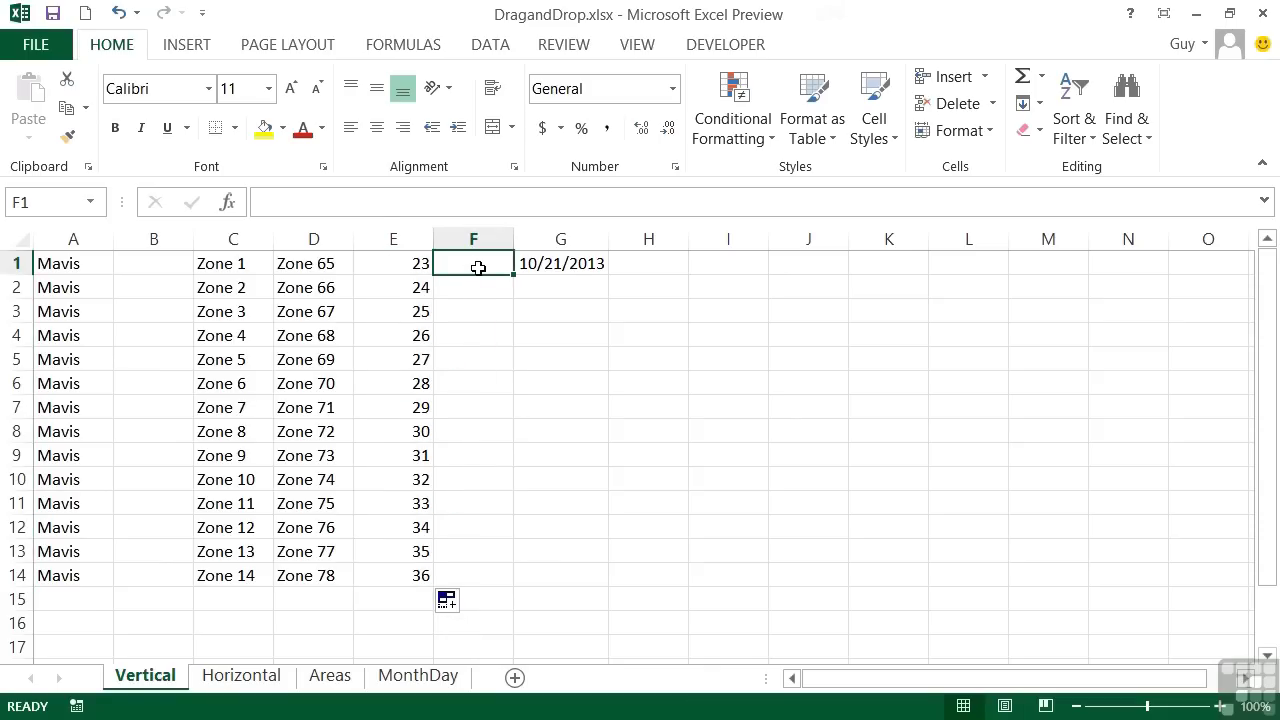
type("45")
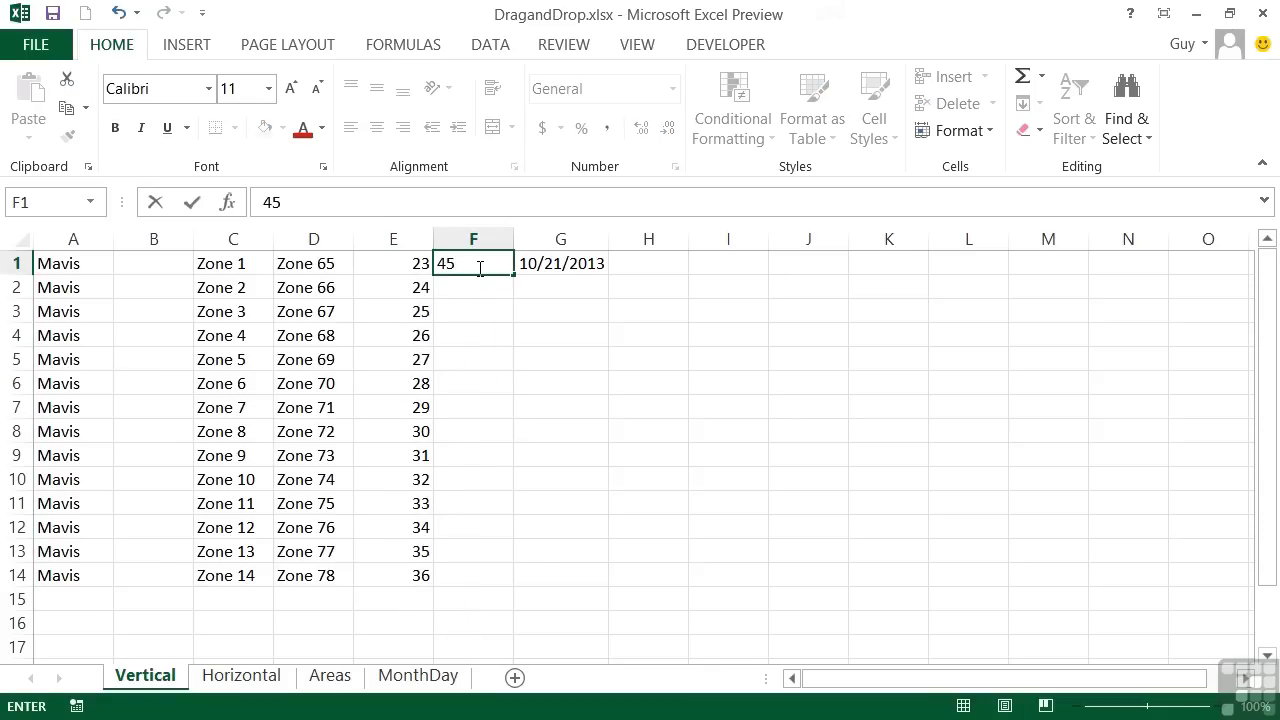
key("Return")
type("50")
left_click(483, 263)
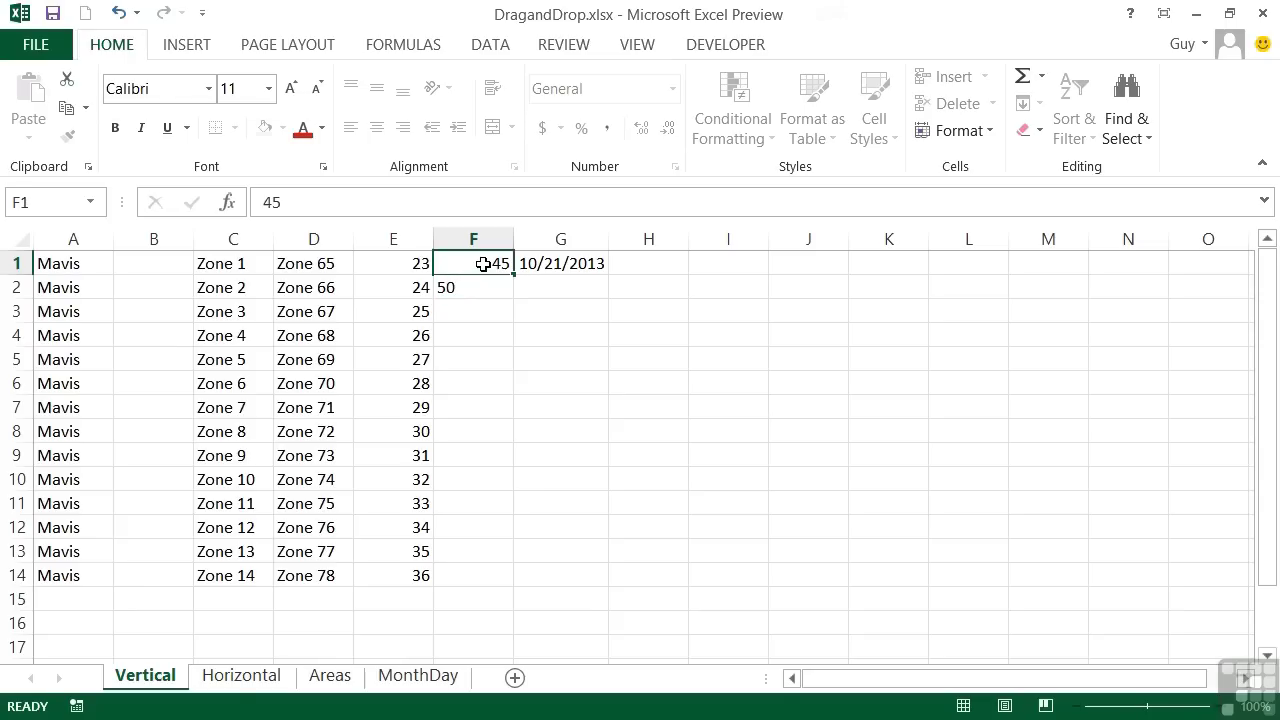
left_click_drag(483, 263, 481, 274)
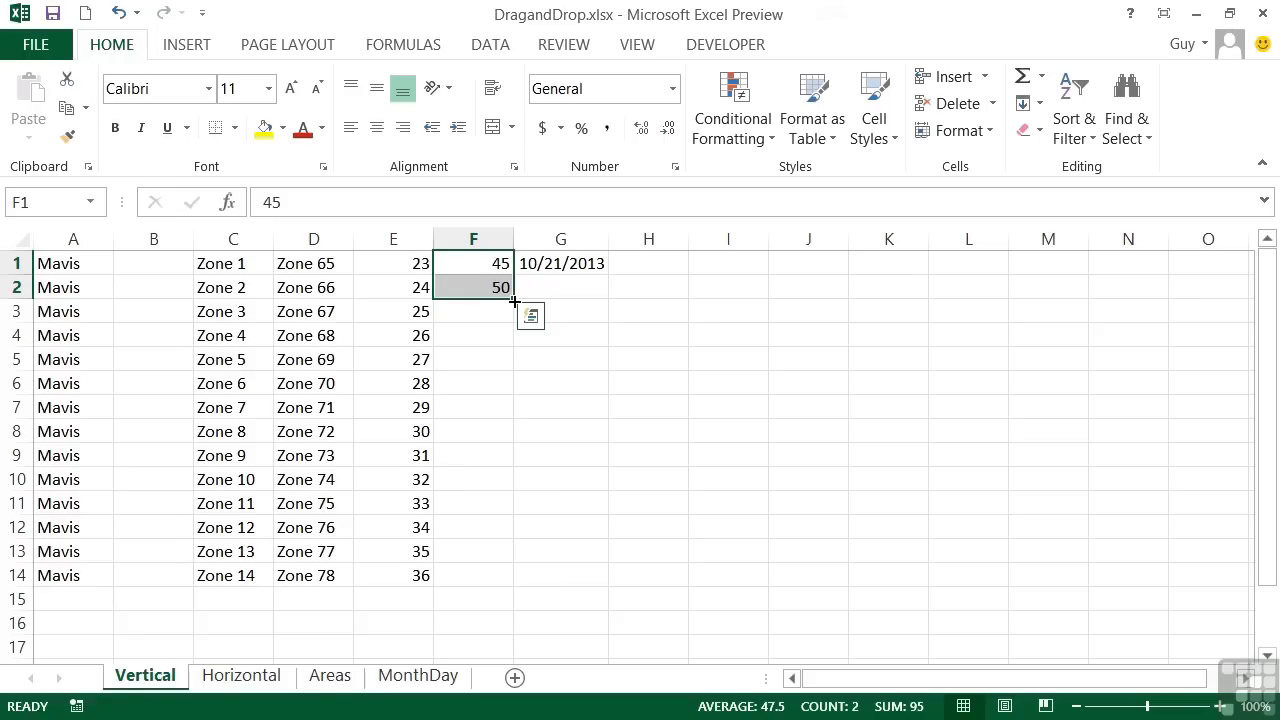
left_click_drag(514, 300, 512, 582)
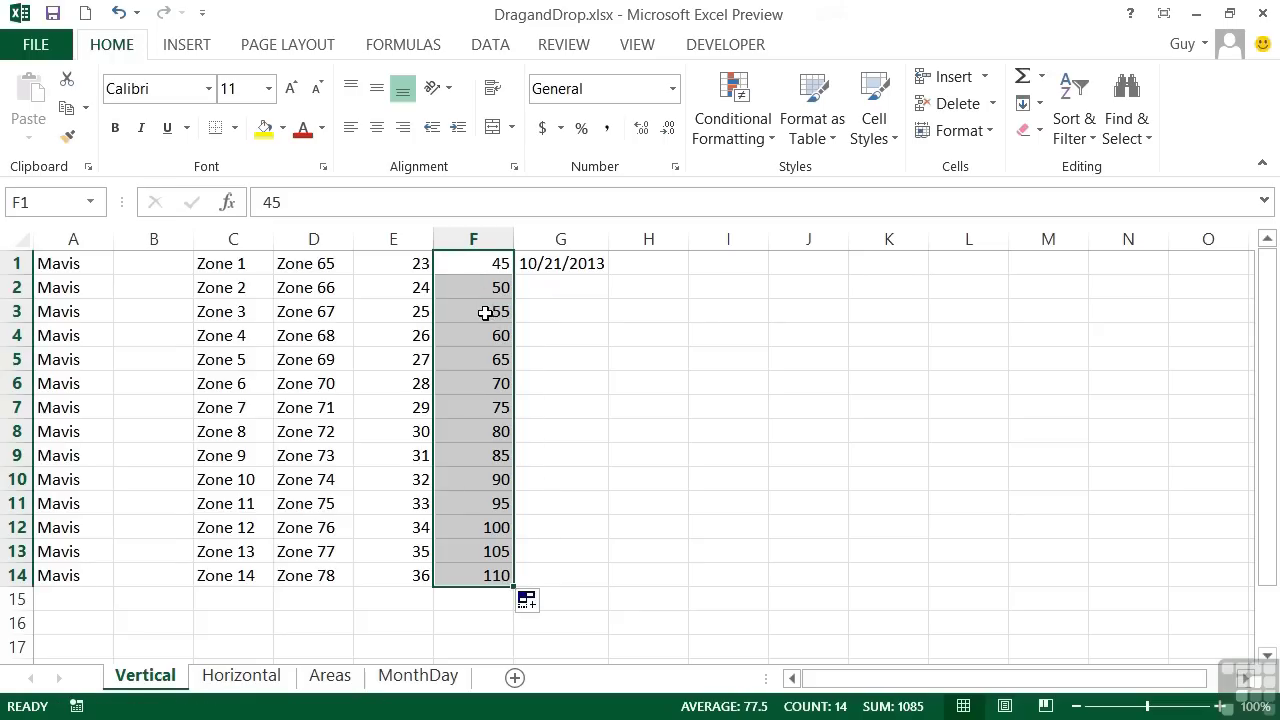
left_click(494, 263)
left_click(494, 283)
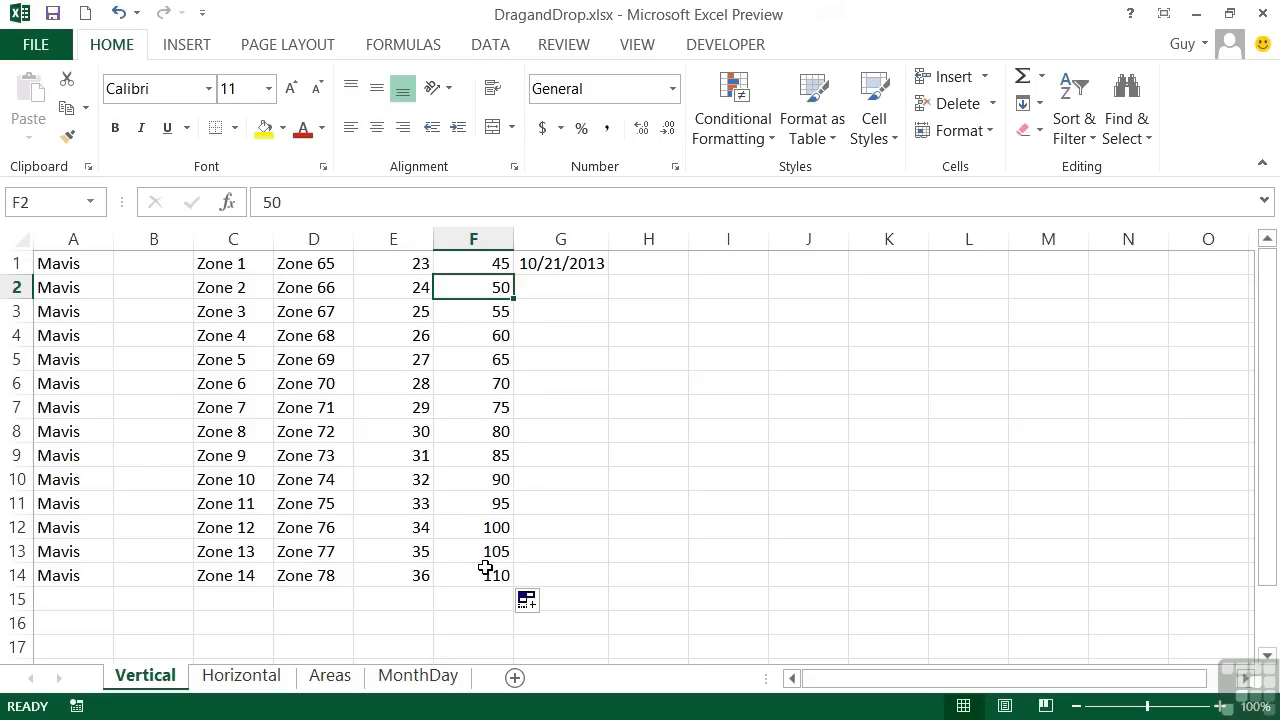
Fill the 10/21/2013 date down G1:G14 as a daily series and check the filled dates
left_click(570, 263)
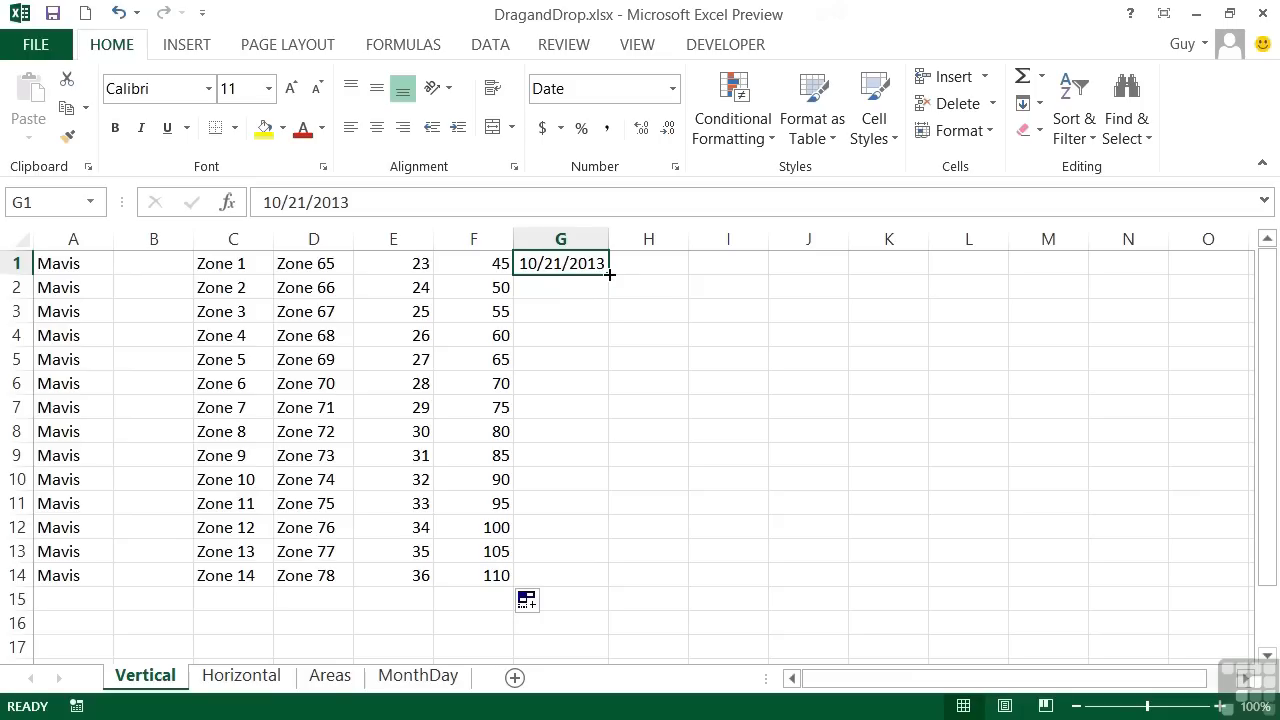
left_click_drag(609, 273, 594, 575)
left_click(571, 289)
left_click(571, 307)
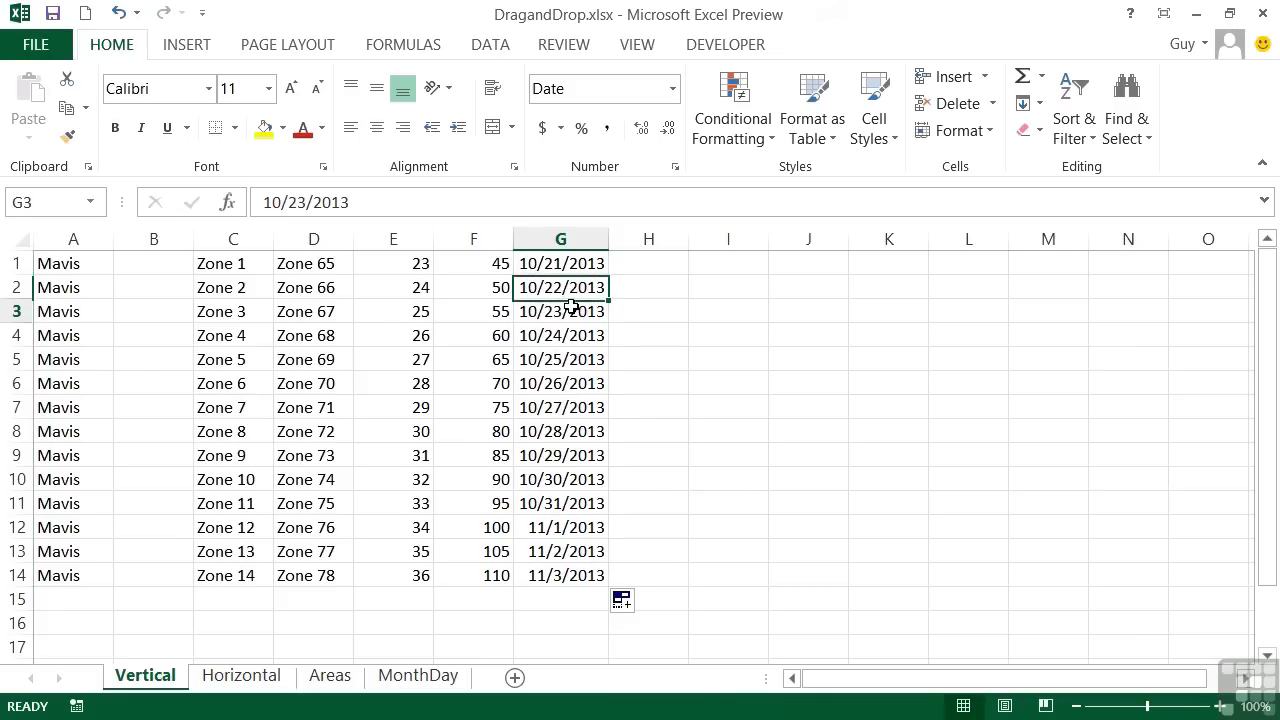
left_click(574, 334)
left_click(574, 360)
left_click(571, 384)
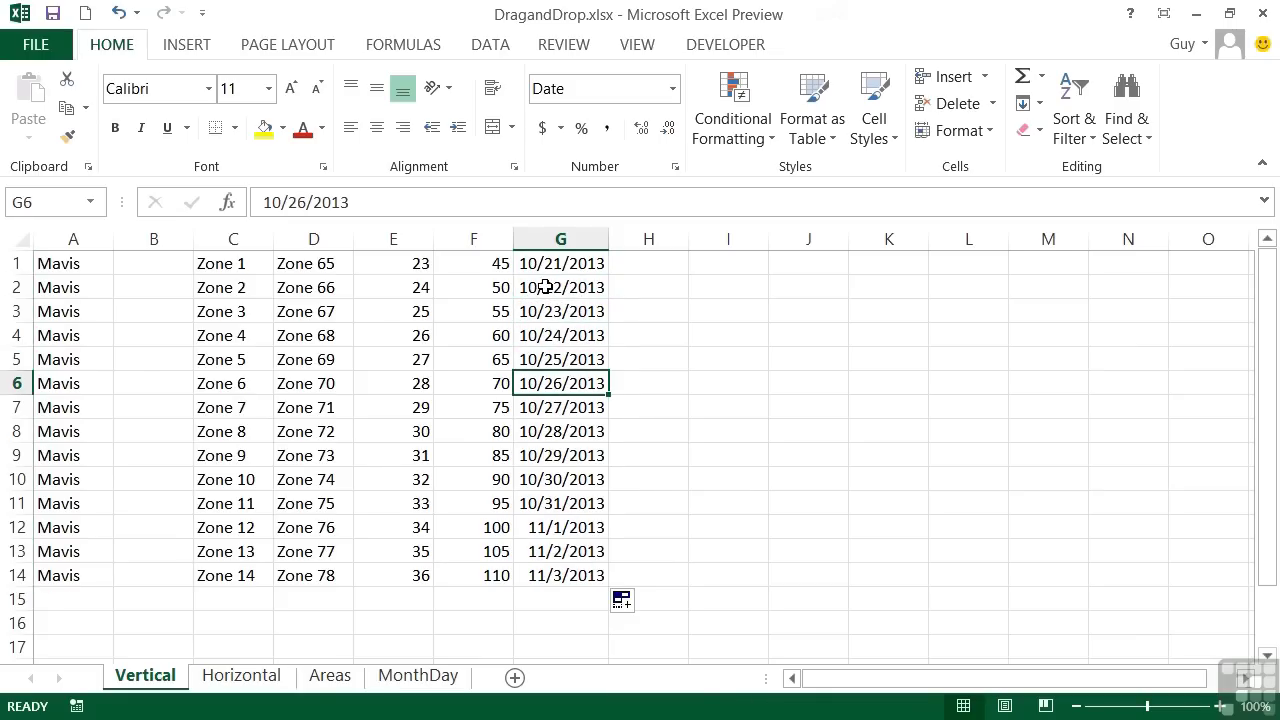
left_click(566, 527)
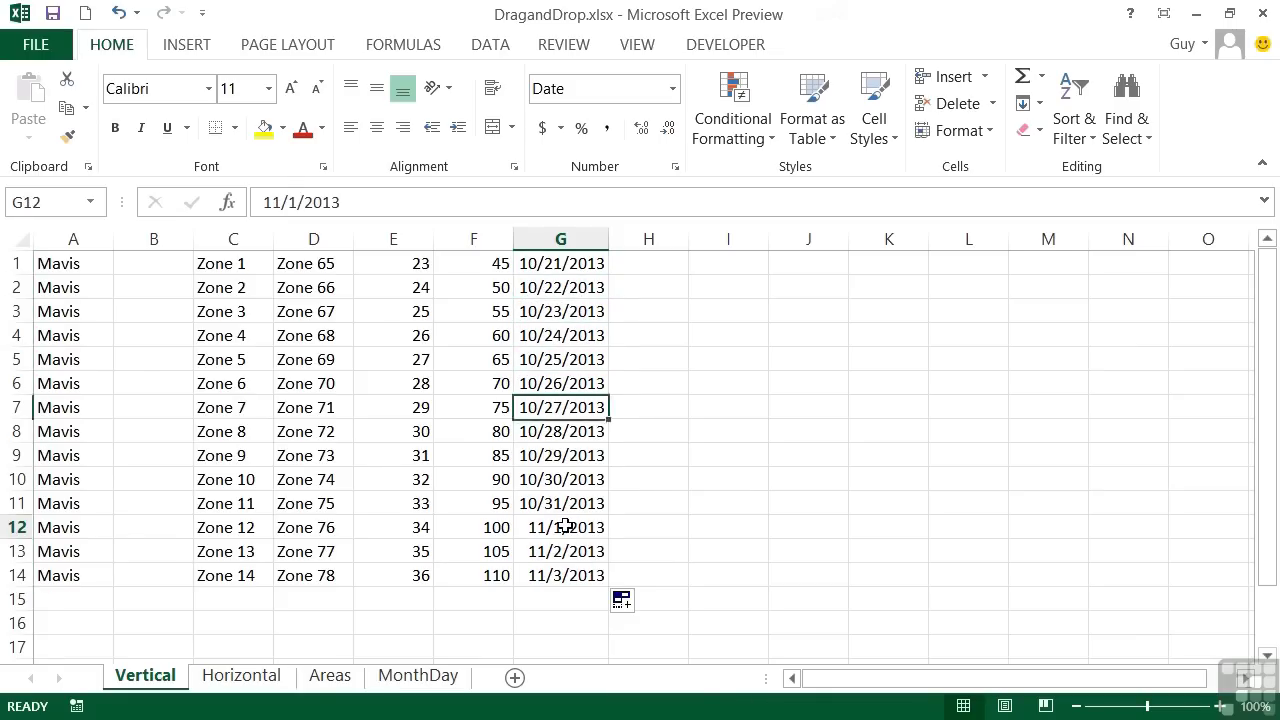
left_click(566, 551)
left_click(571, 575)
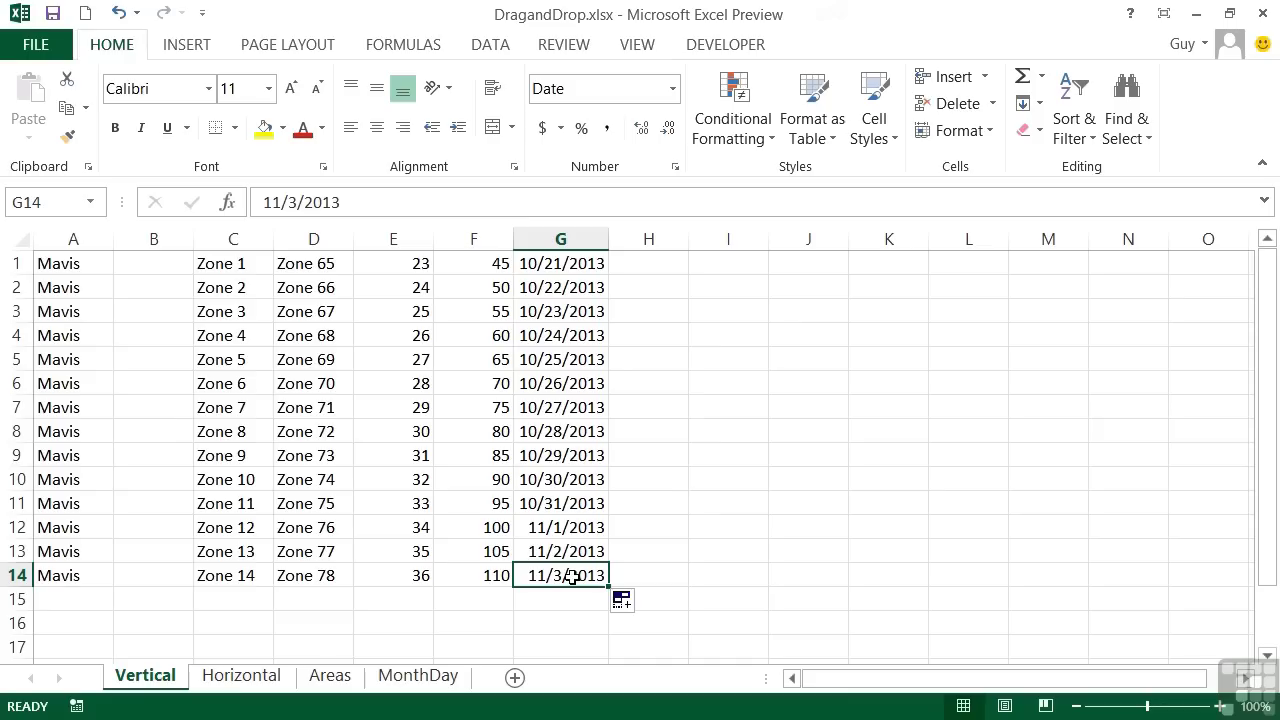
Change column G to repeated copies of 10/21/2013, then go to the Horizontal sheet
left_click(628, 610)
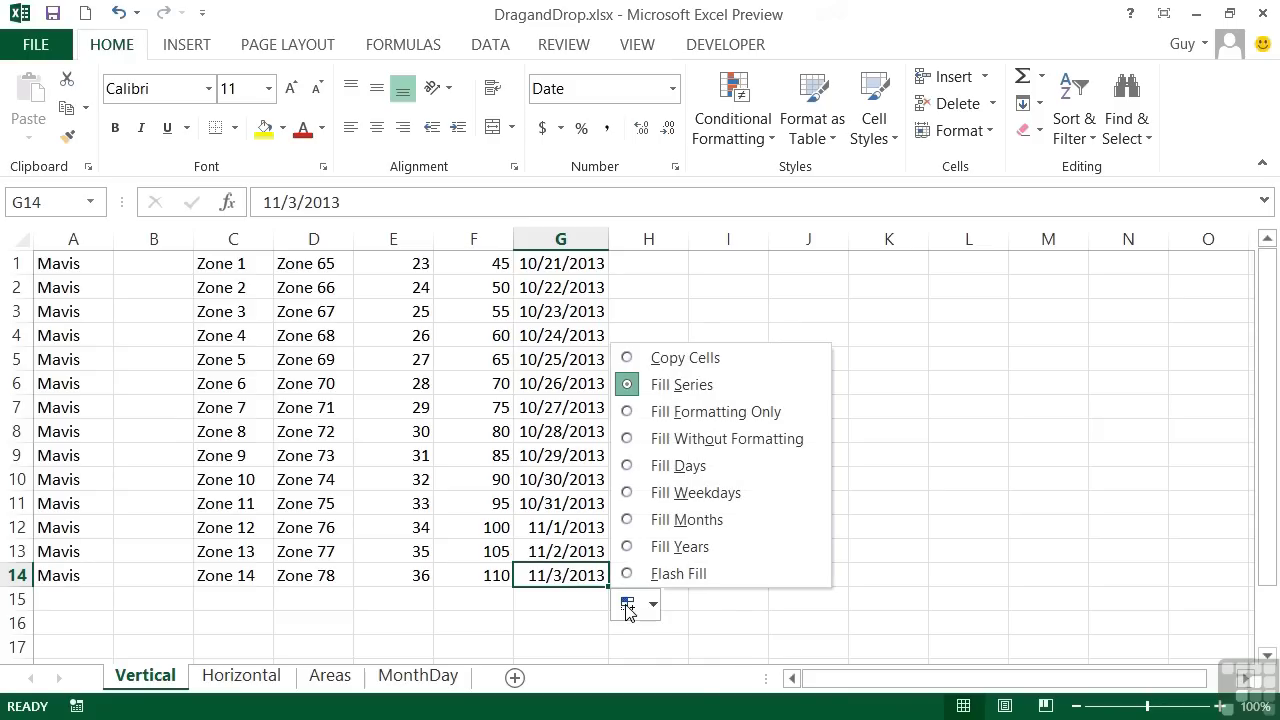
left_click(684, 358)
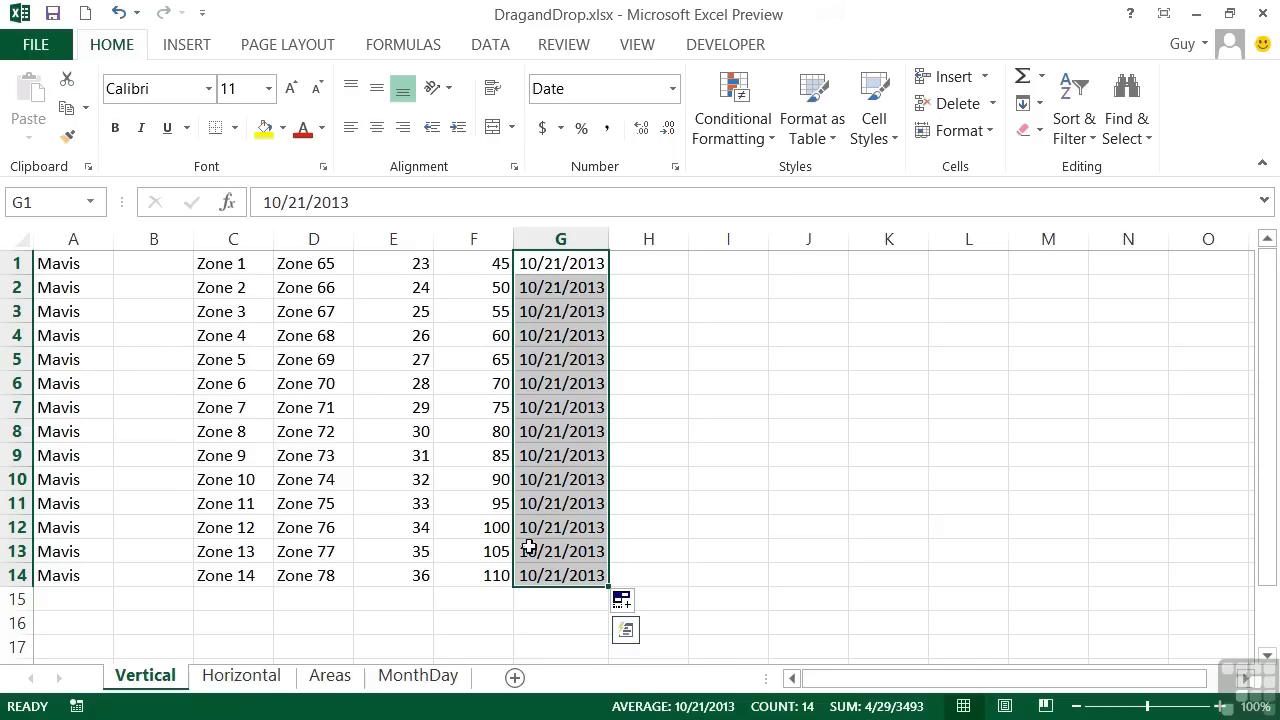
left_click(414, 263)
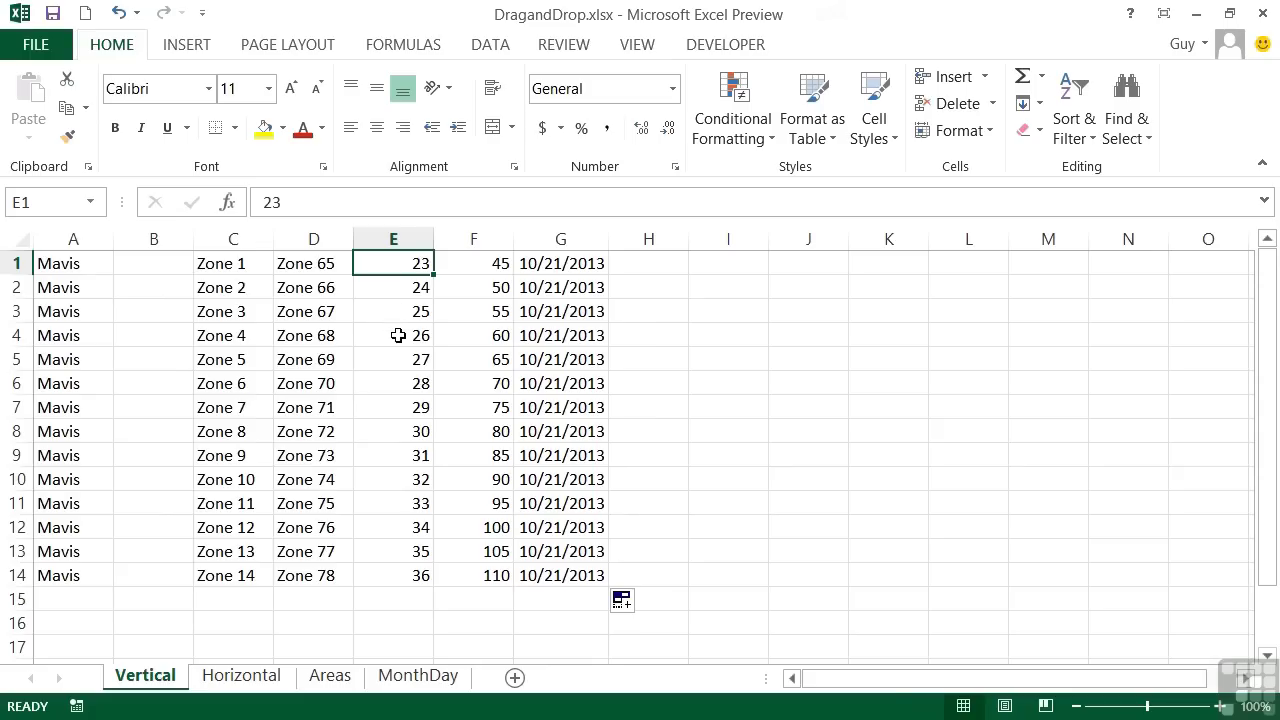
left_click_drag(497, 266, 494, 280)
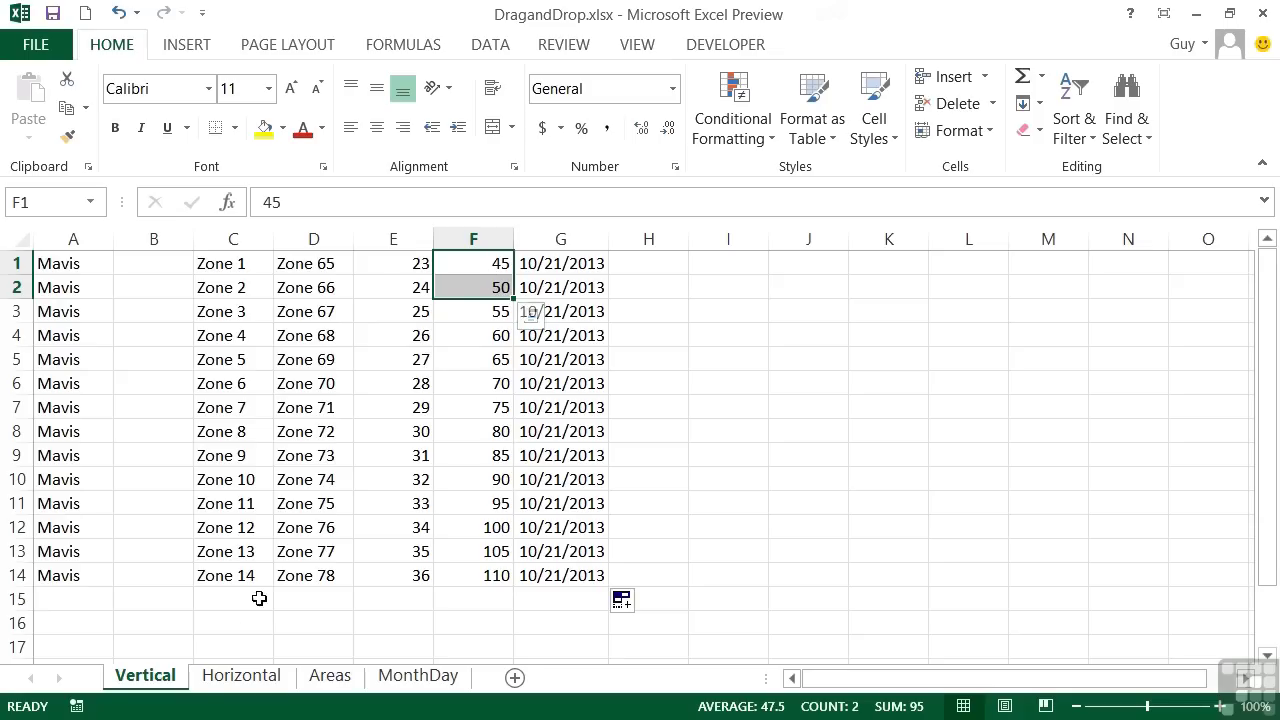
left_click(220, 677)
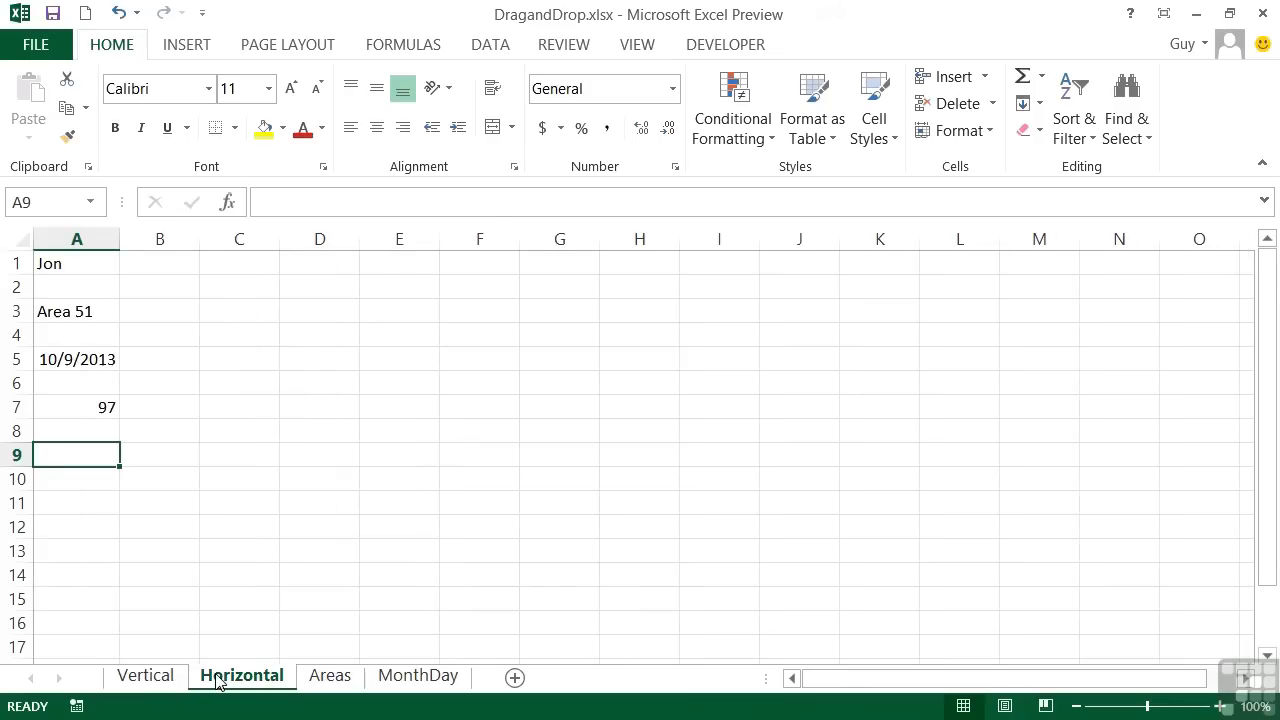
Repeat the name across A1:I1 and extend Area 51 to Area 59 across row 3
left_click(103, 263)
left_click_drag(120, 270, 750, 260)
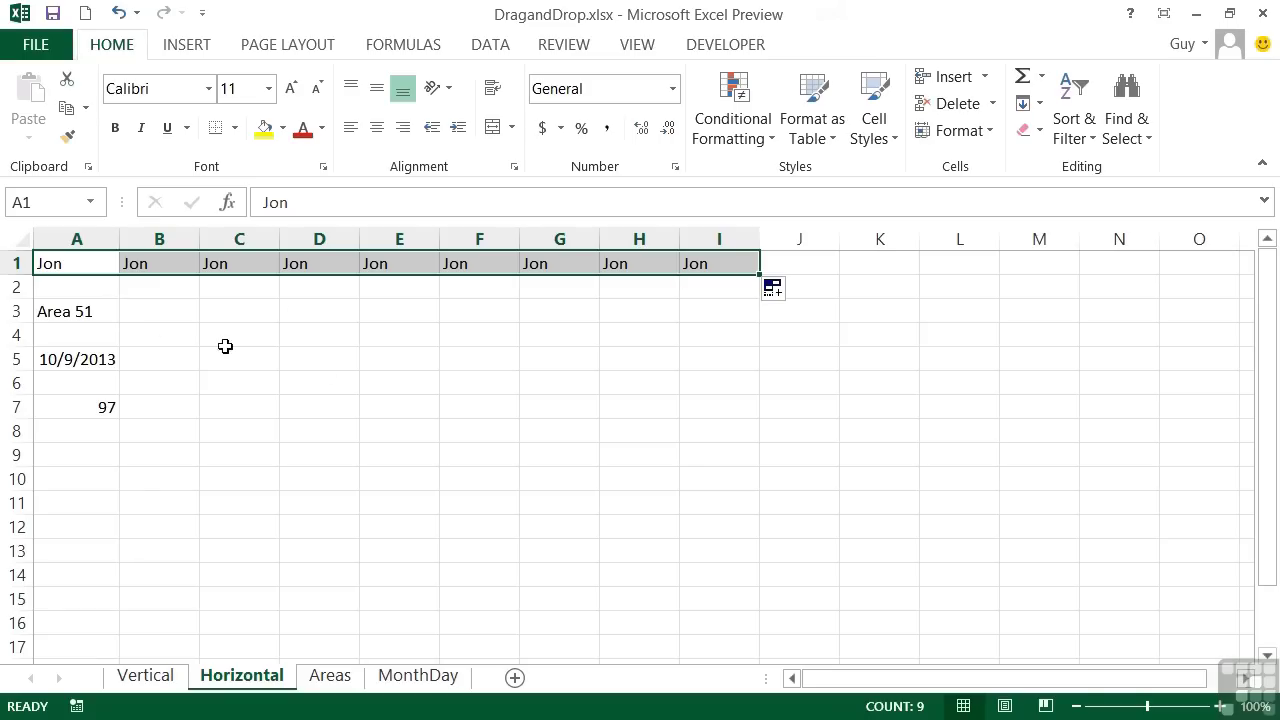
left_click(106, 313)
left_click_drag(124, 327, 735, 300)
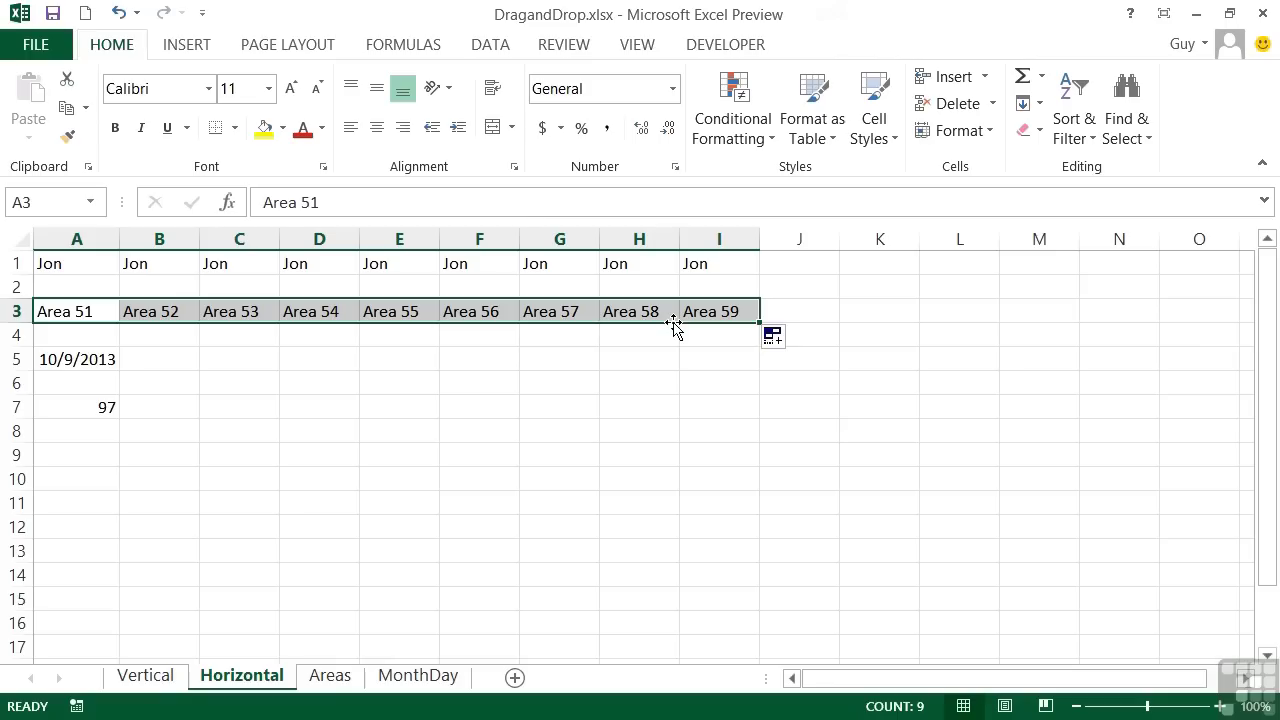
Fill the A5 date across row 5 to 10/17/2013 and widen columns B to I to show it
left_click(99, 359)
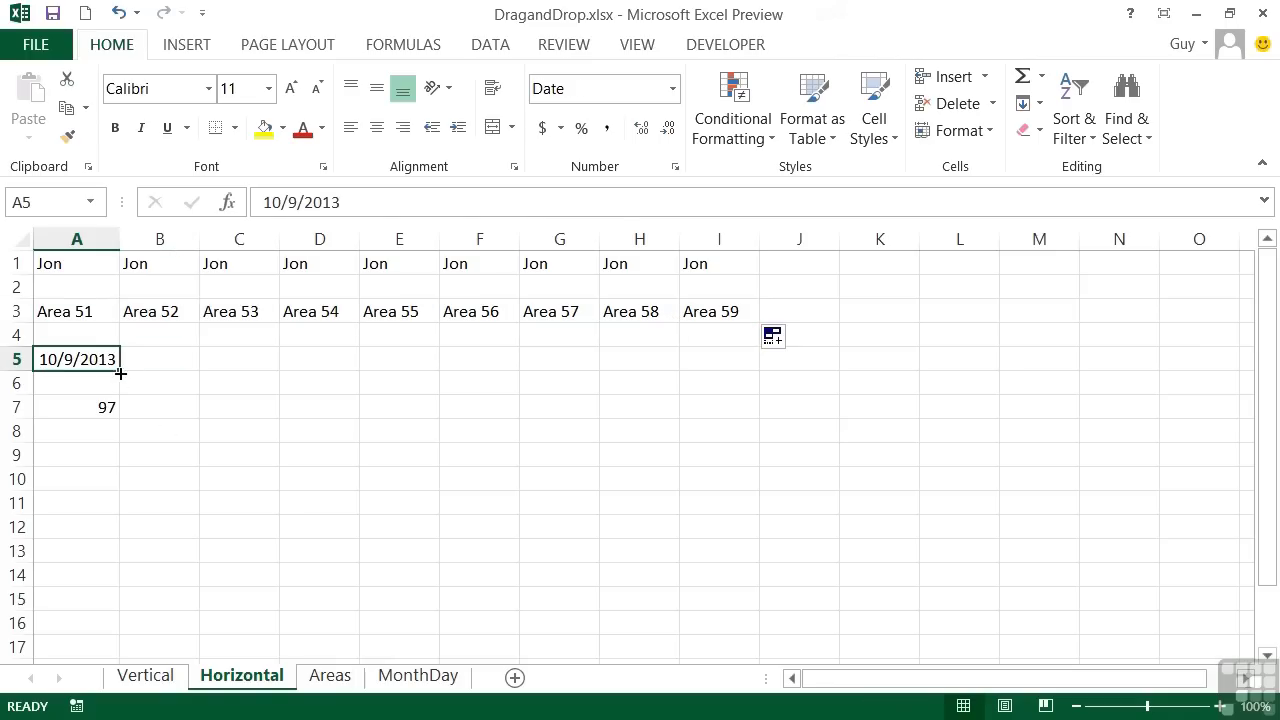
left_click_drag(120, 370, 749, 352)
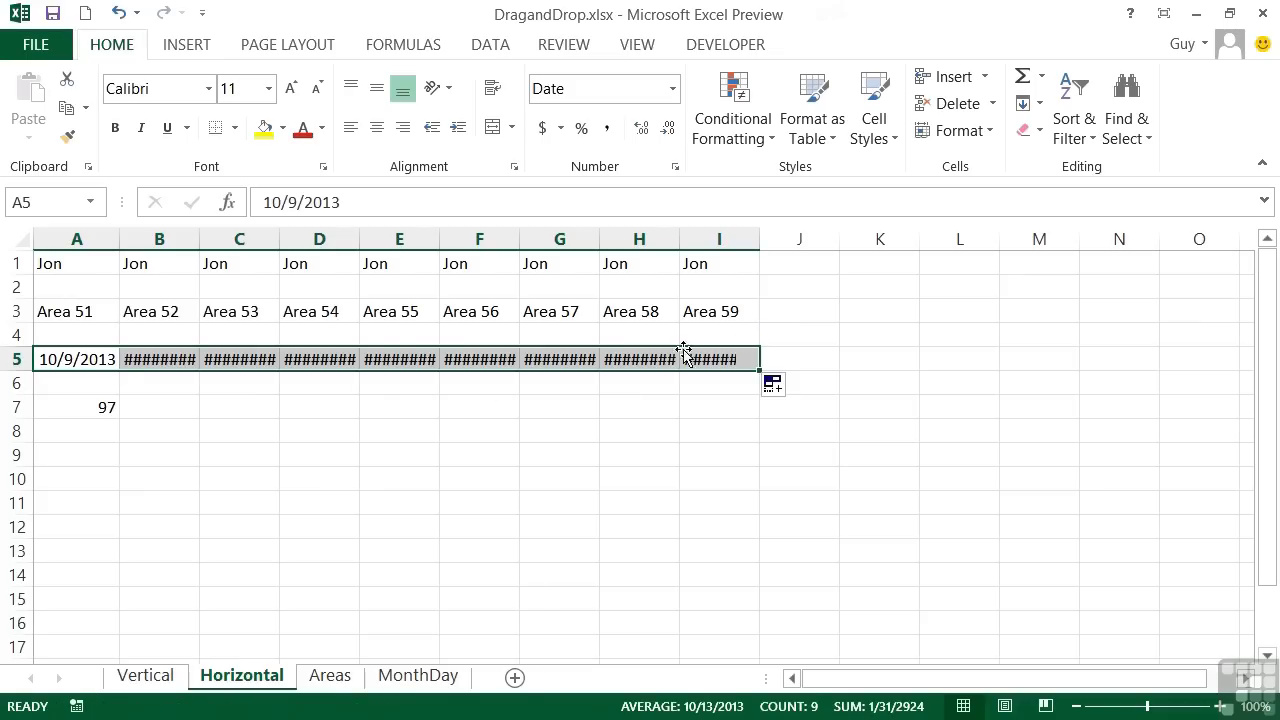
left_click(156, 359)
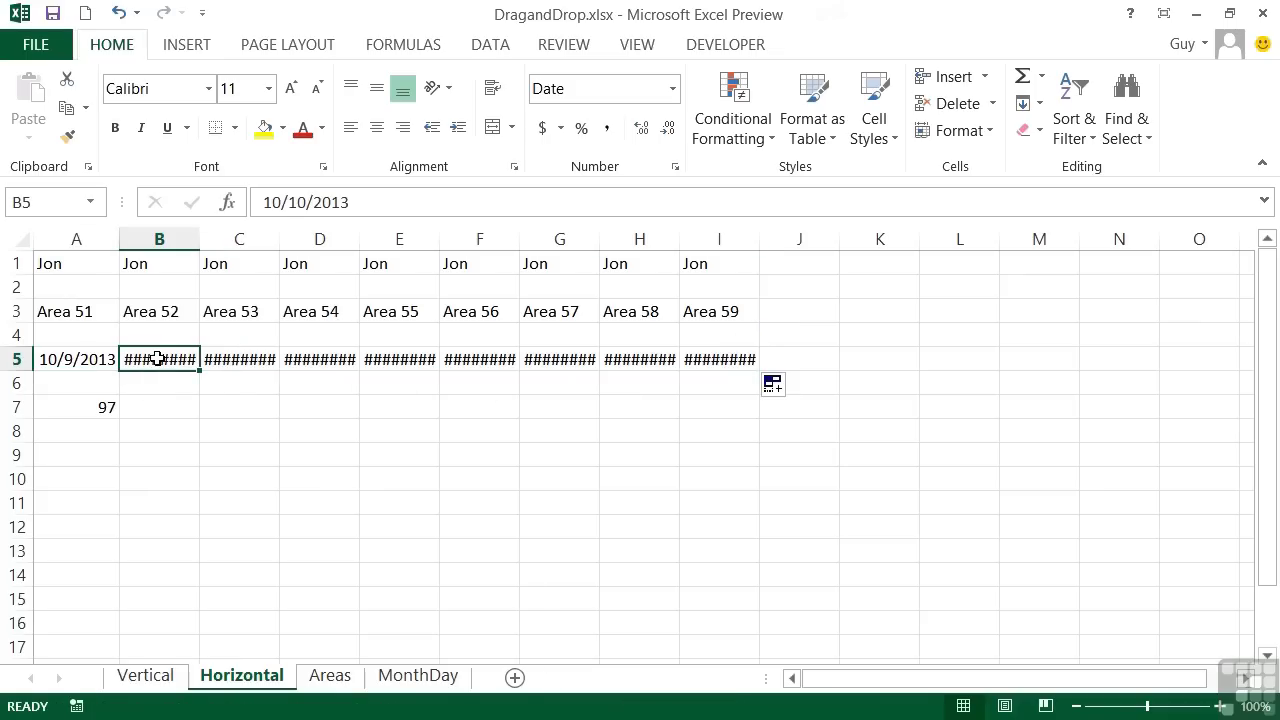
left_click_drag(157, 359, 198, 352)
left_click_drag(200, 240, 219, 240)
left_click_drag(299, 240, 829, 234)
Turn row 7 into the series 97 to 105 across A7:I7 with Fill Series
left_click(116, 414)
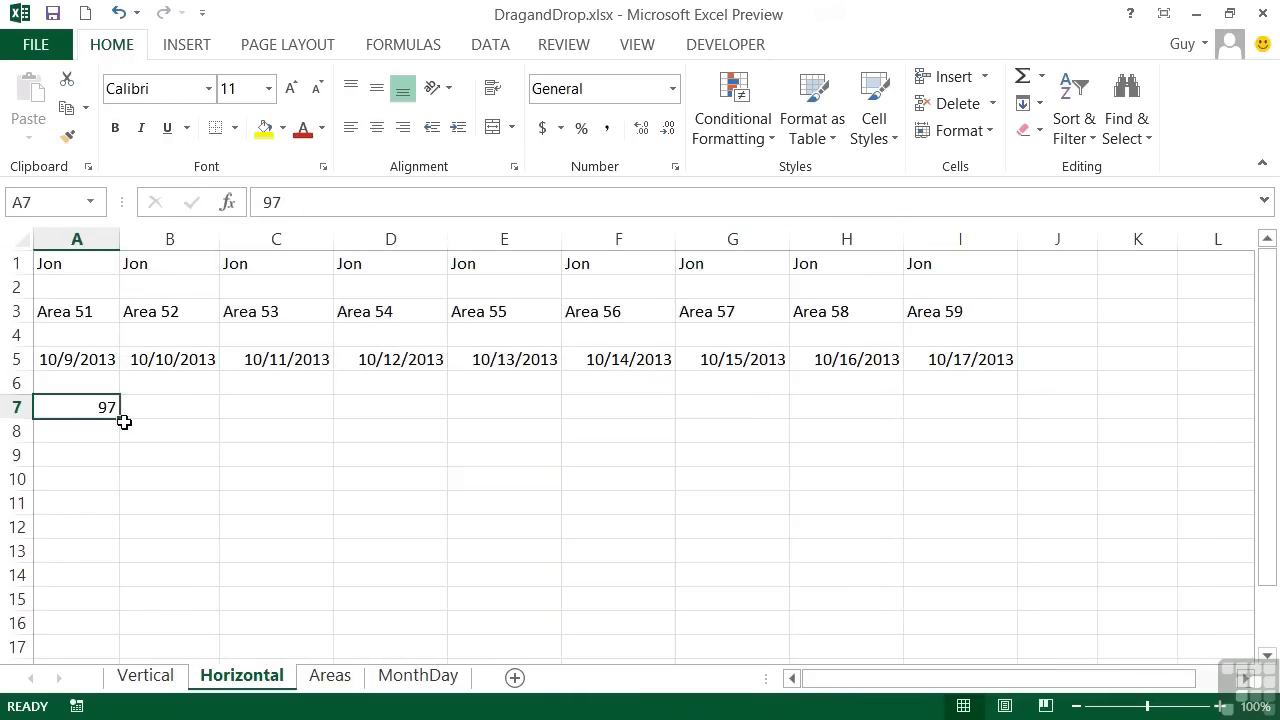
left_click_drag(121, 423, 986, 420)
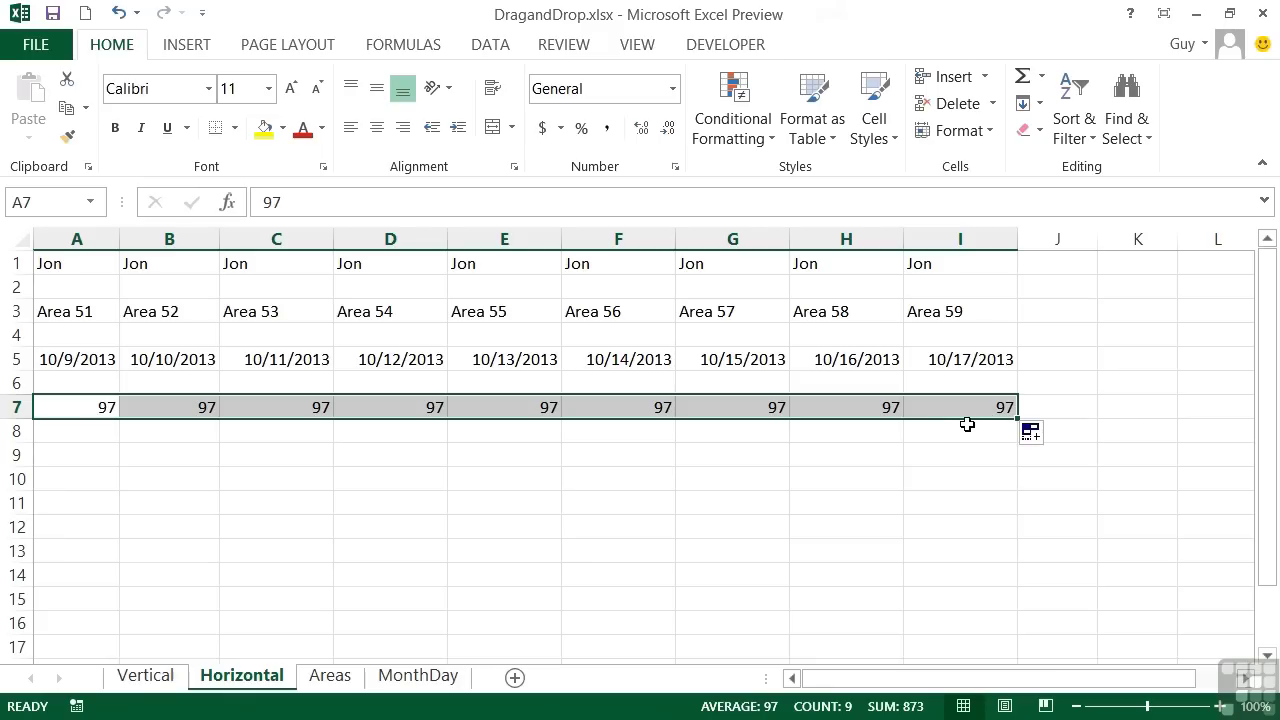
left_click(1040, 437)
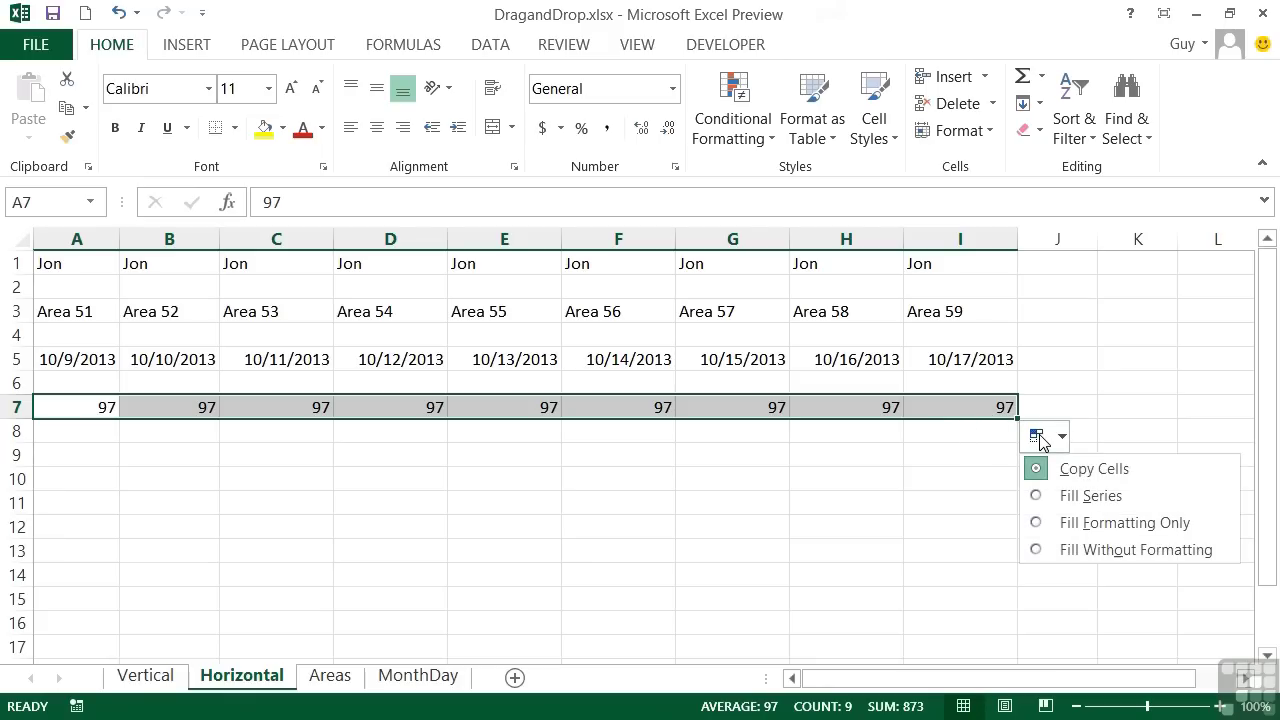
left_click(1092, 496)
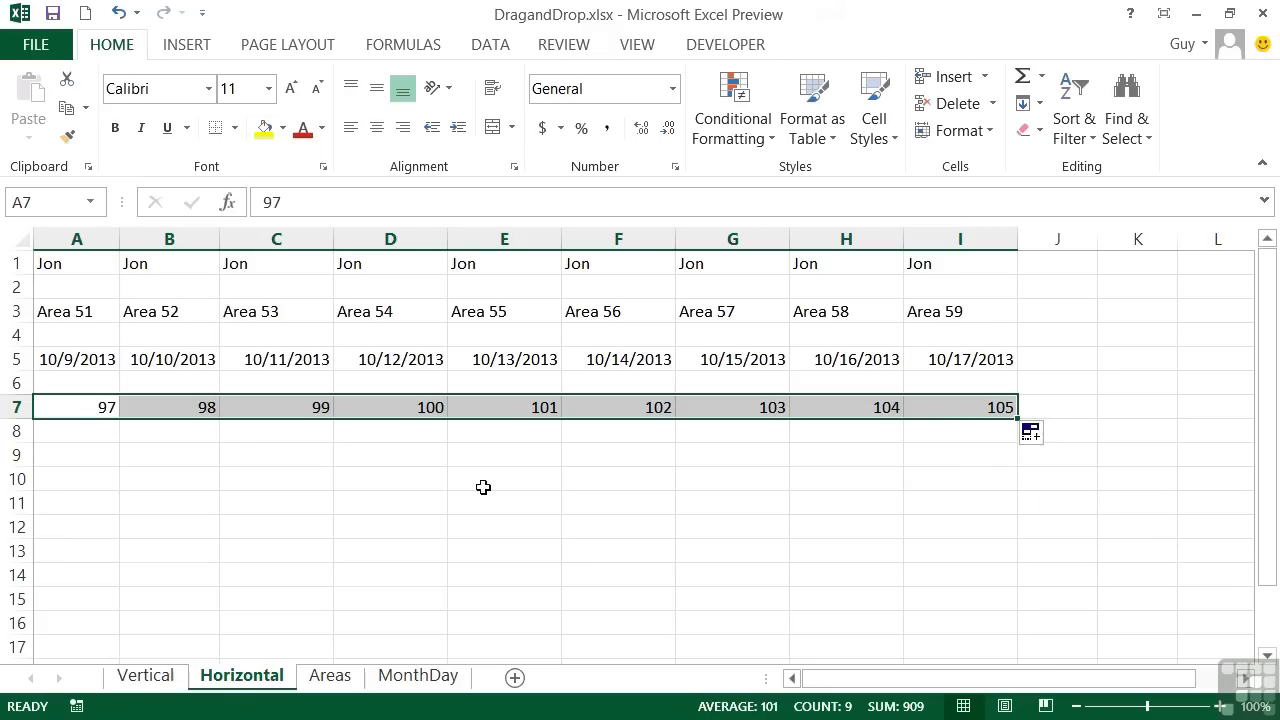
left_click(79, 452)
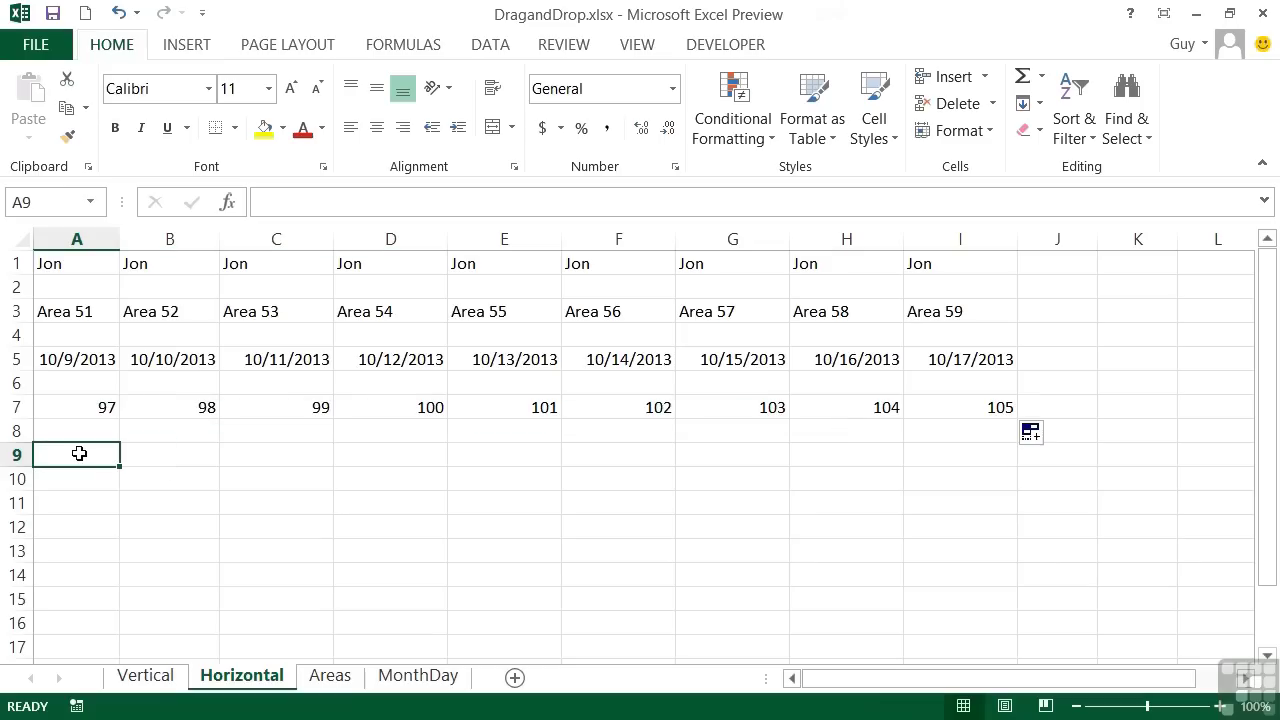
Enter 67 and 60 in A9:B9 and continue the countdown by 7 to 11 in I9
type("67")
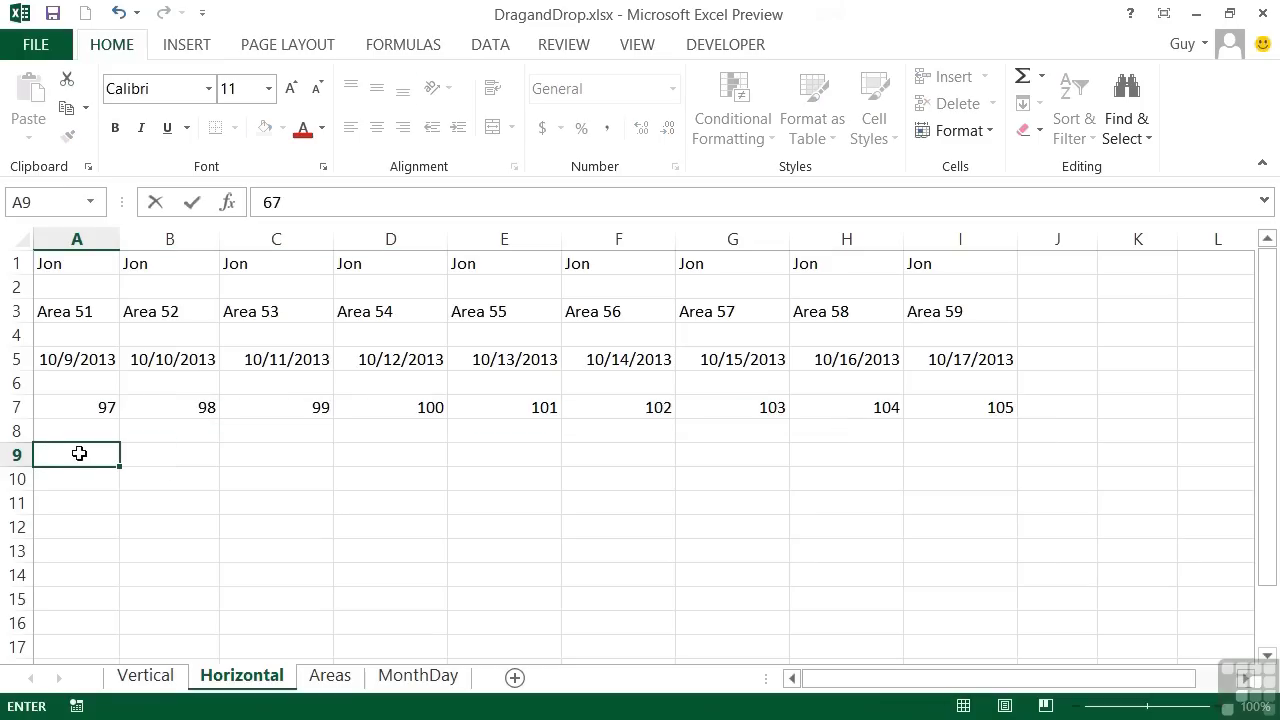
key("Tab")
type("60")
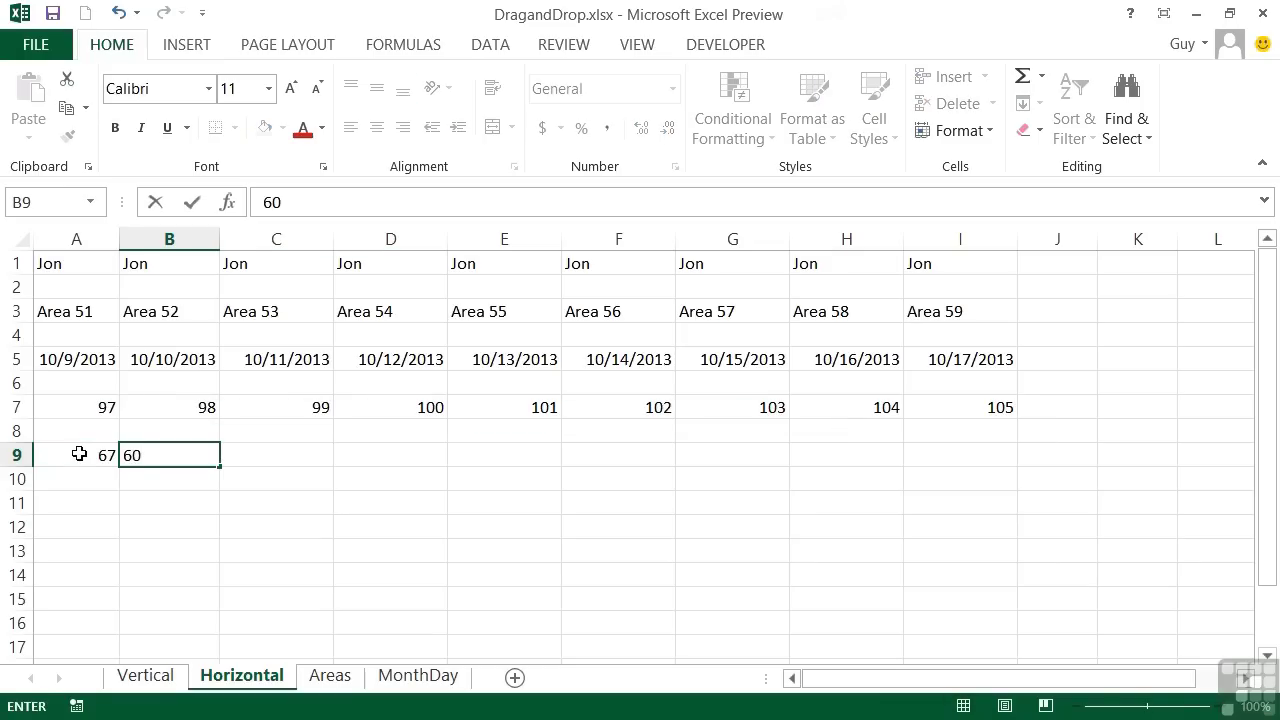
left_click_drag(80, 452, 177, 449)
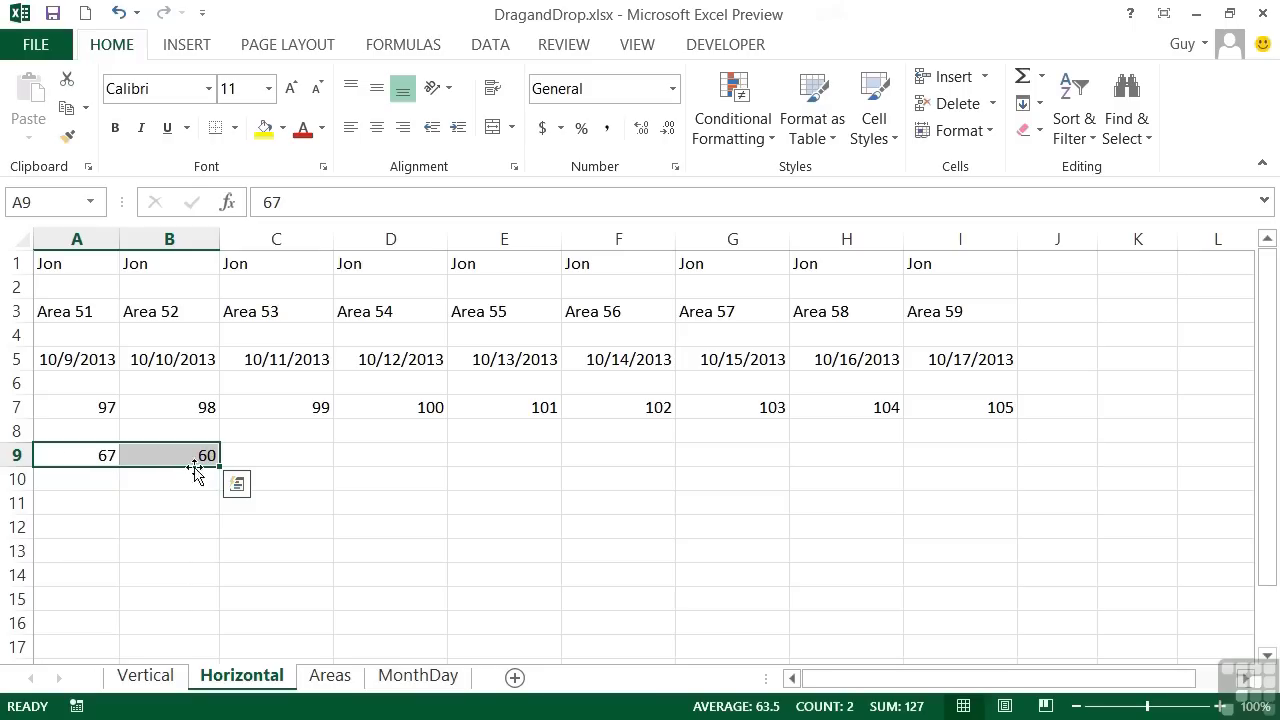
left_click_drag(219, 466, 975, 465)
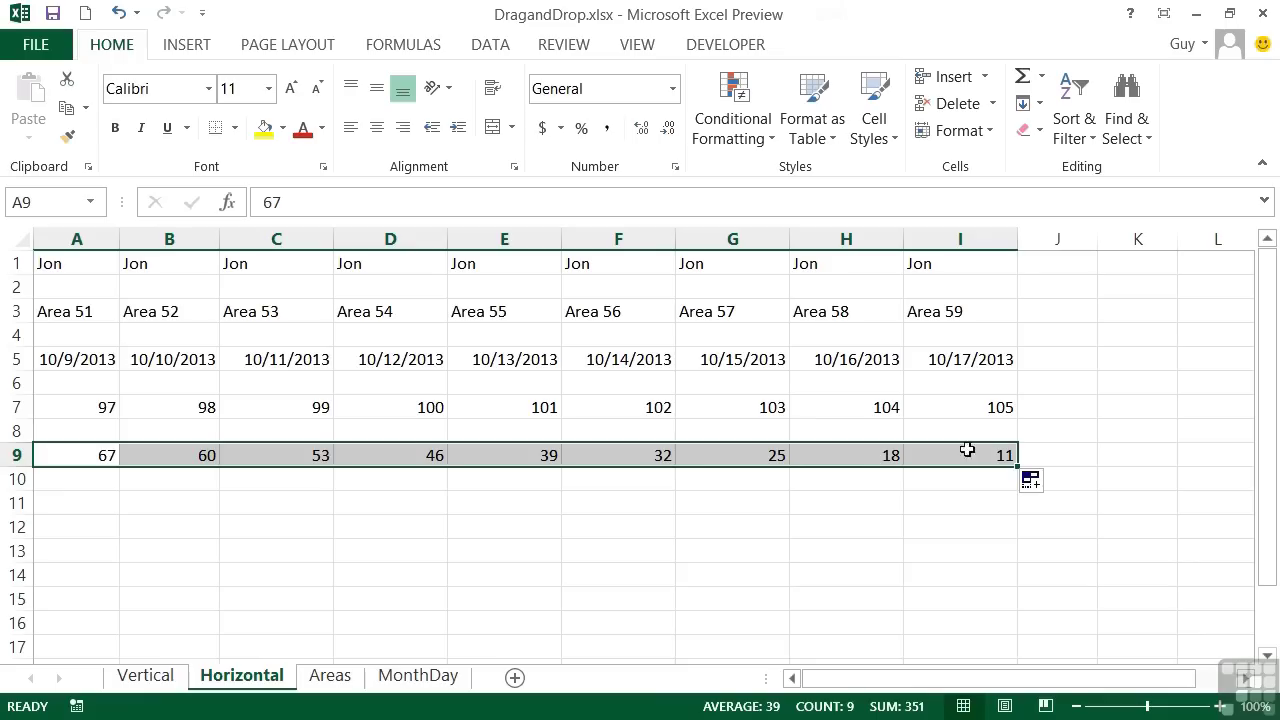
On the Areas sheet, extend B2:E3 down to row 9: Apple 23 to 9, Pear 45 to 38, Banana 24 to 38
left_click(330, 684)
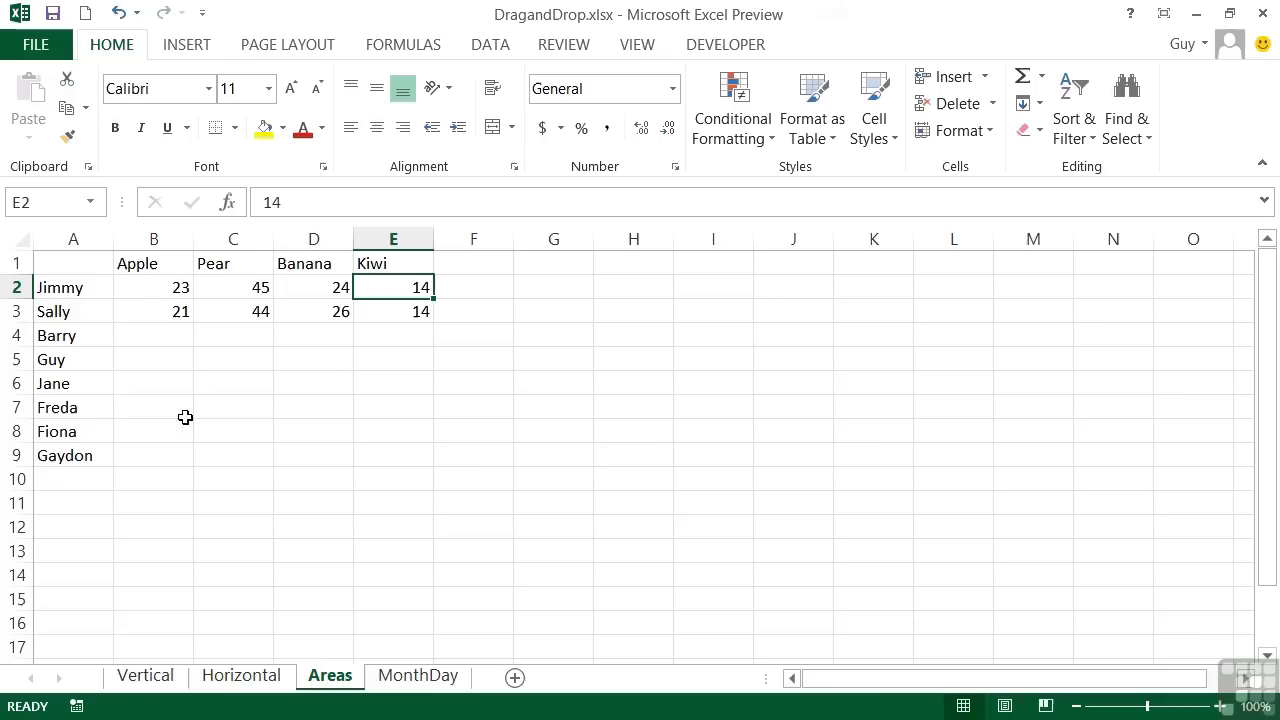
left_click_drag(175, 285, 394, 306)
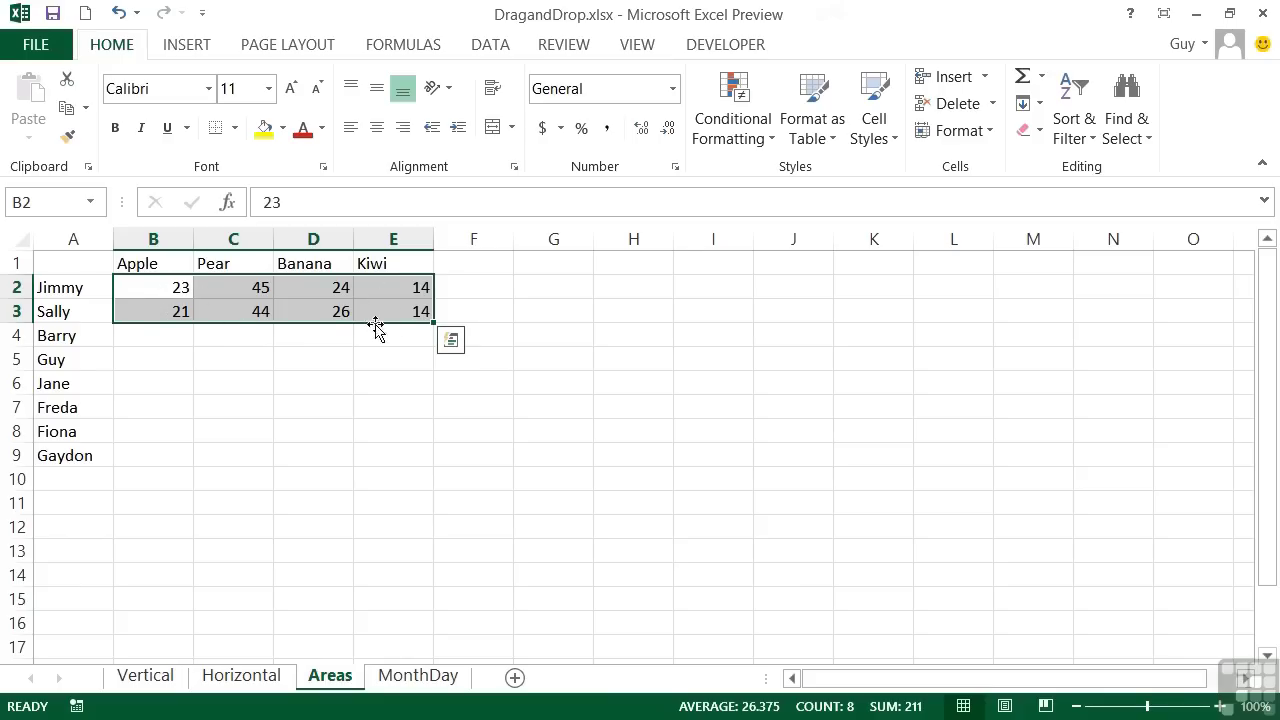
left_click_drag(433, 322, 428, 470)
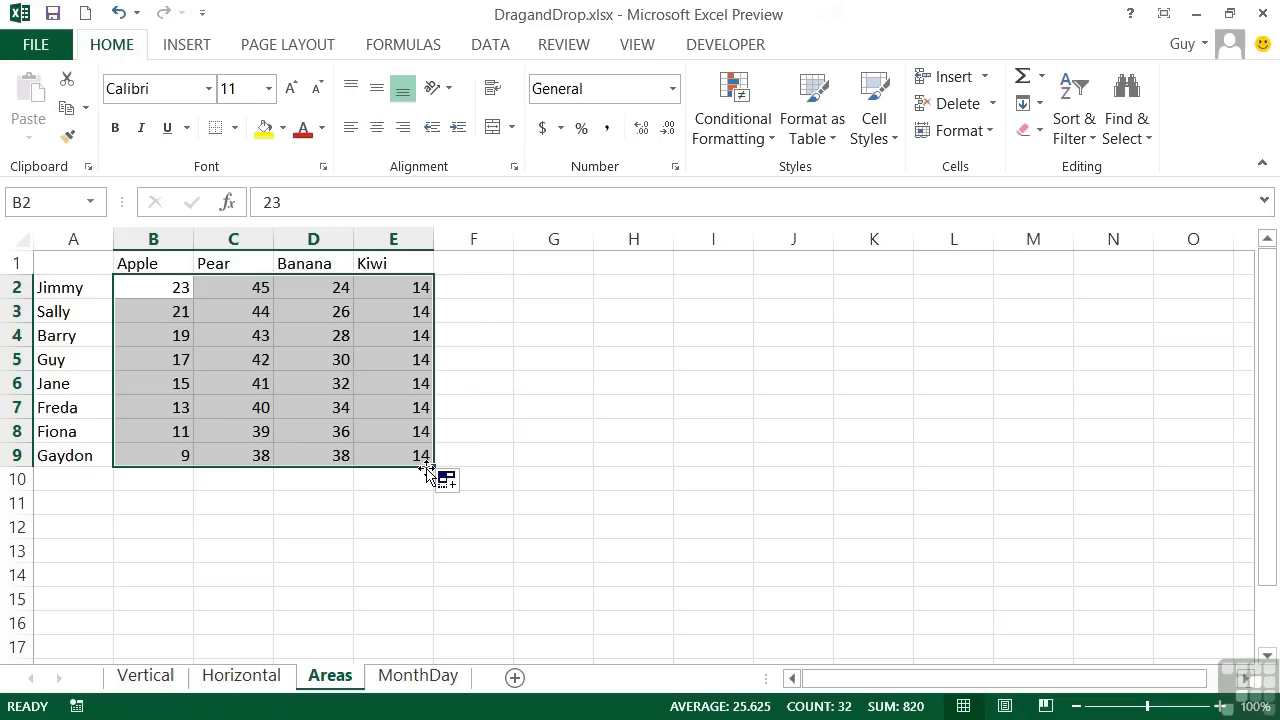
left_click_drag(166, 292, 180, 305)
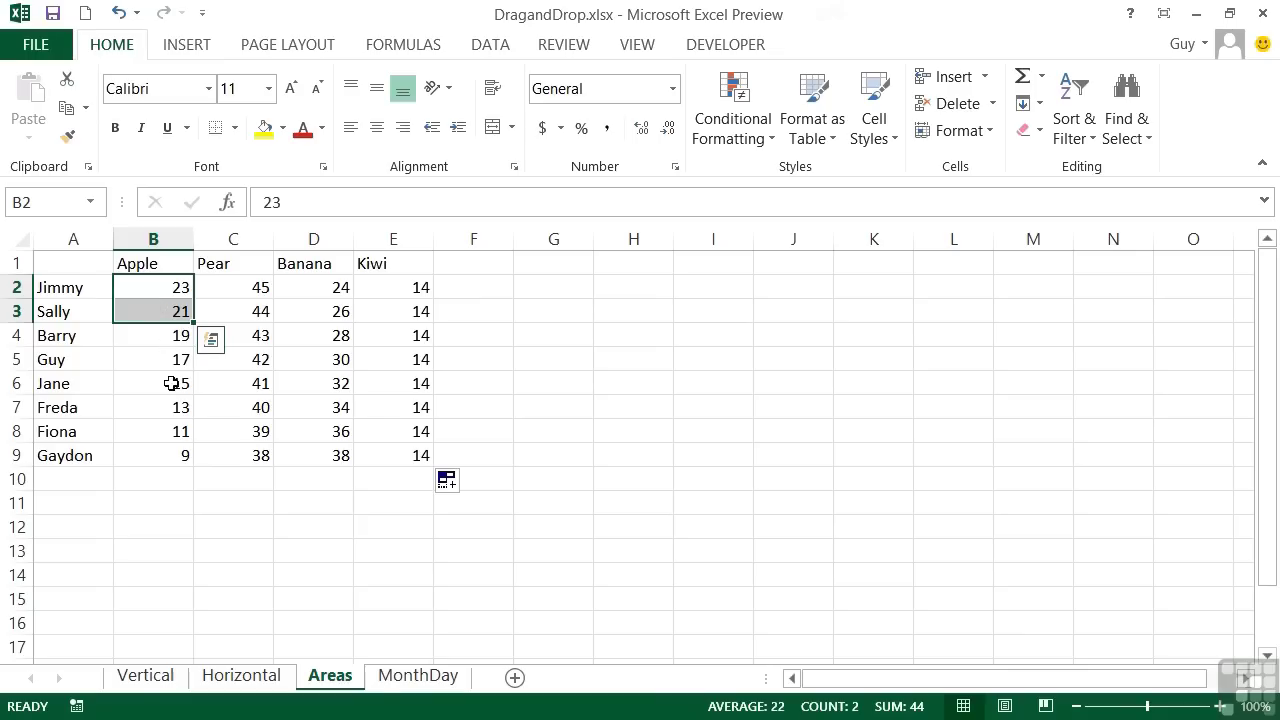
left_click_drag(256, 292, 257, 311)
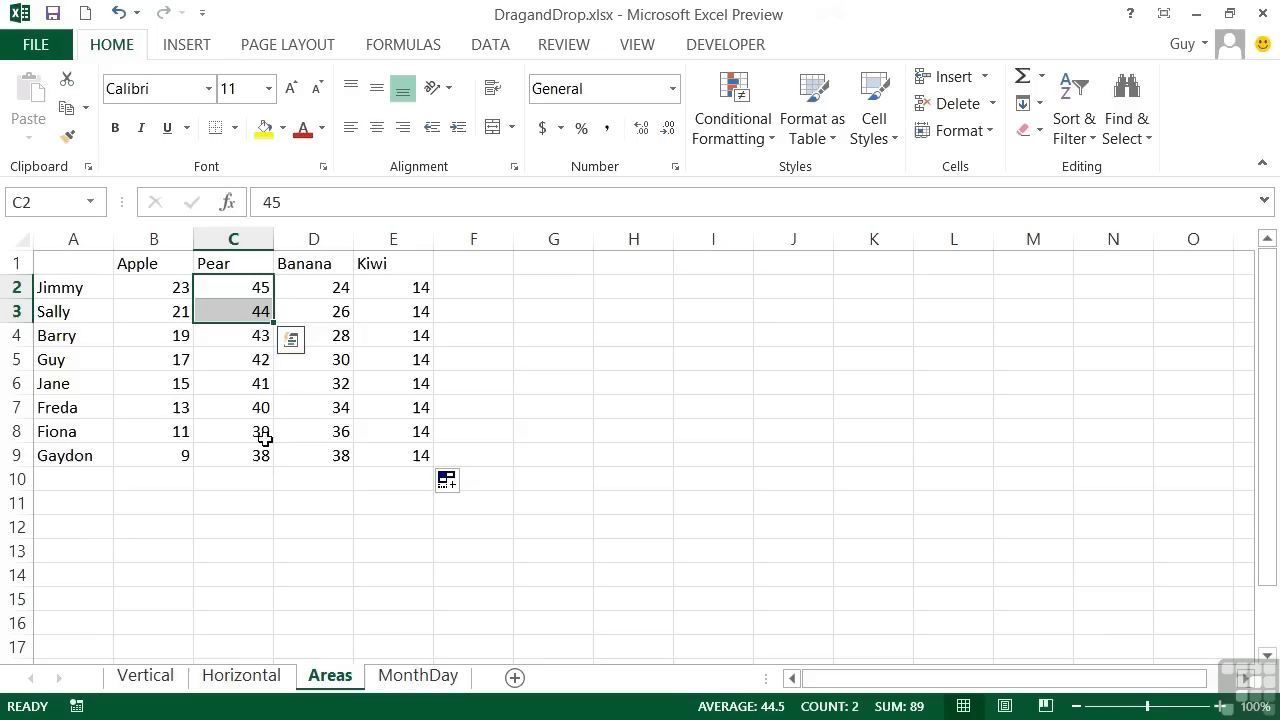
left_click(329, 292)
left_click_drag(329, 292, 333, 308)
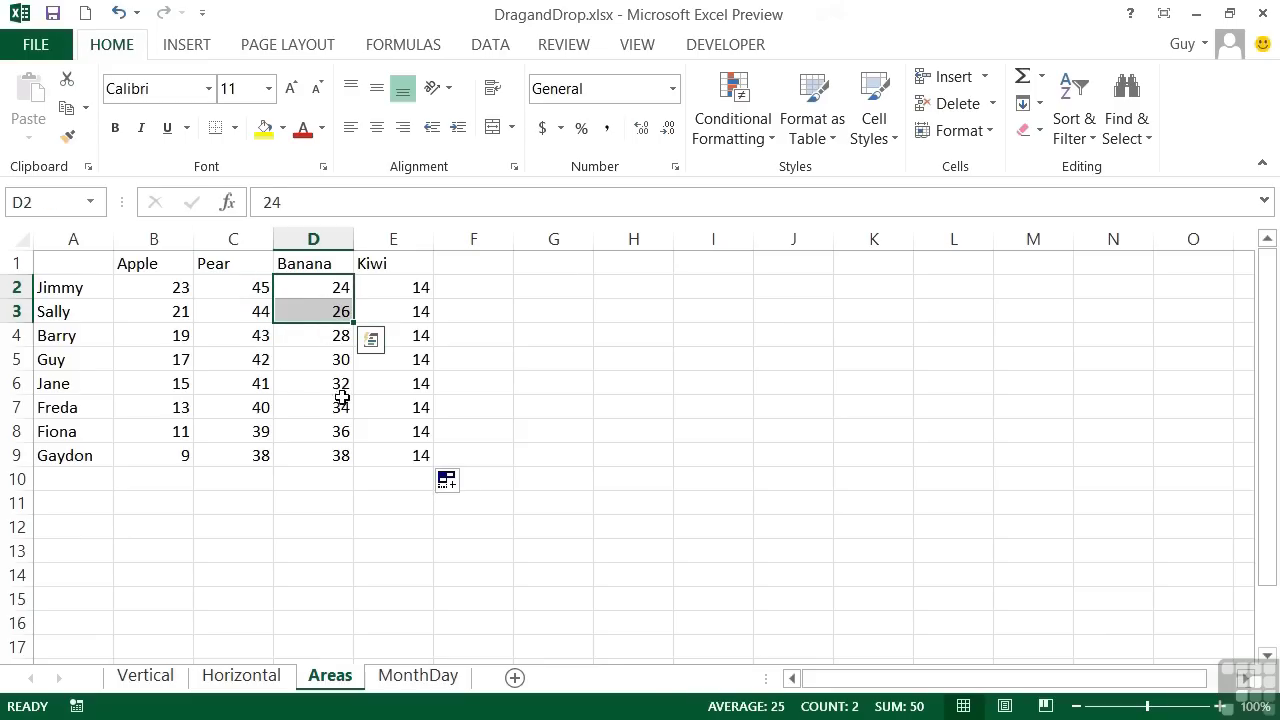
left_click_drag(414, 287, 409, 304)
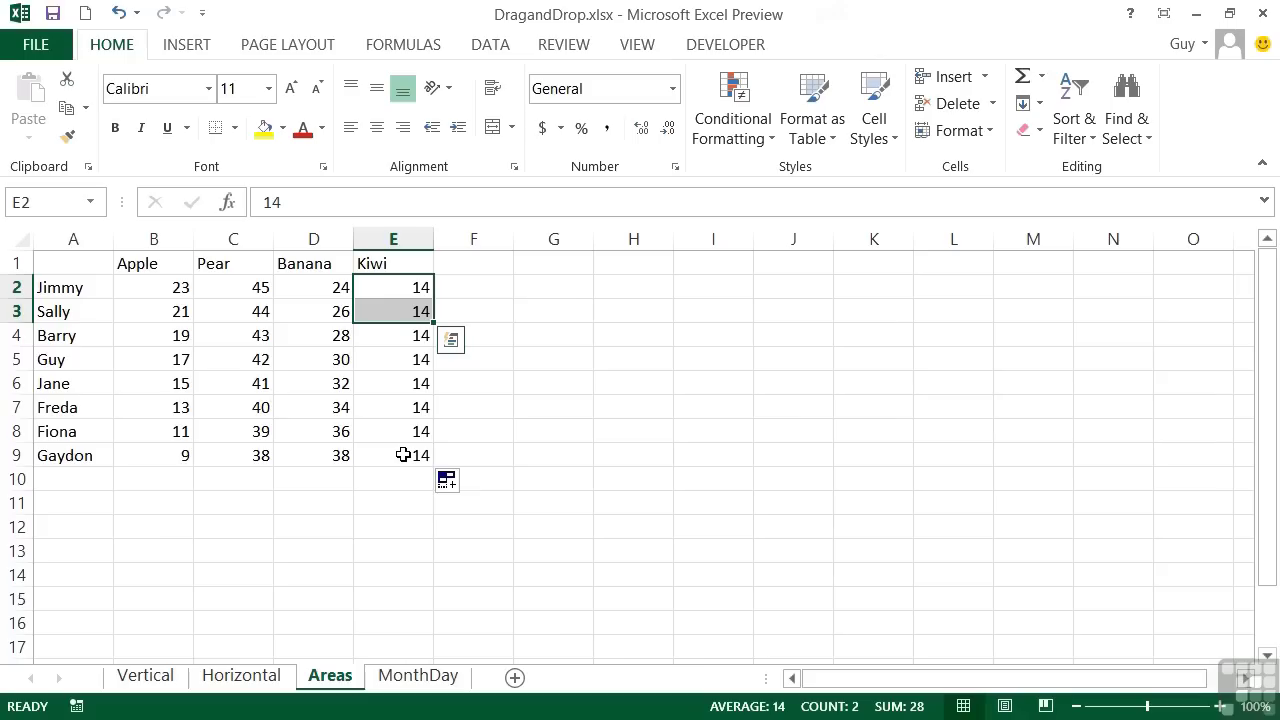
Continue January down A1:A14 and September across A9:D9 to December
left_click(418, 677)
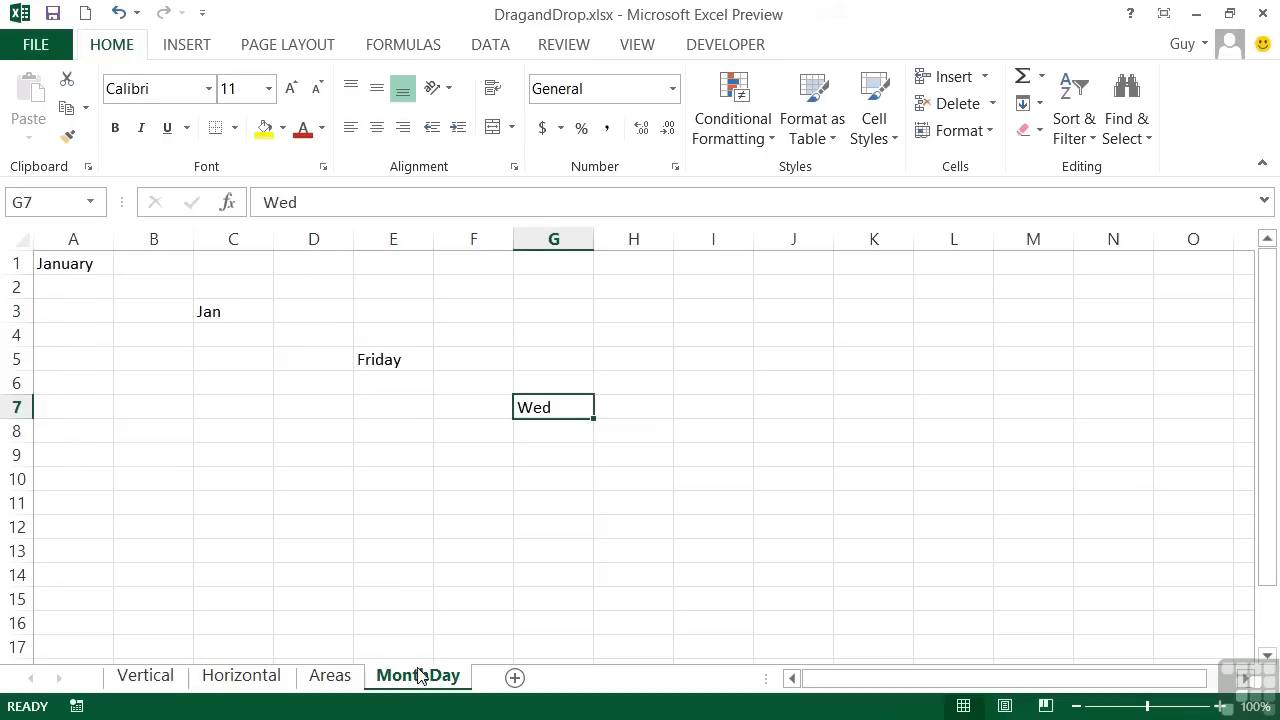
left_click(91, 265)
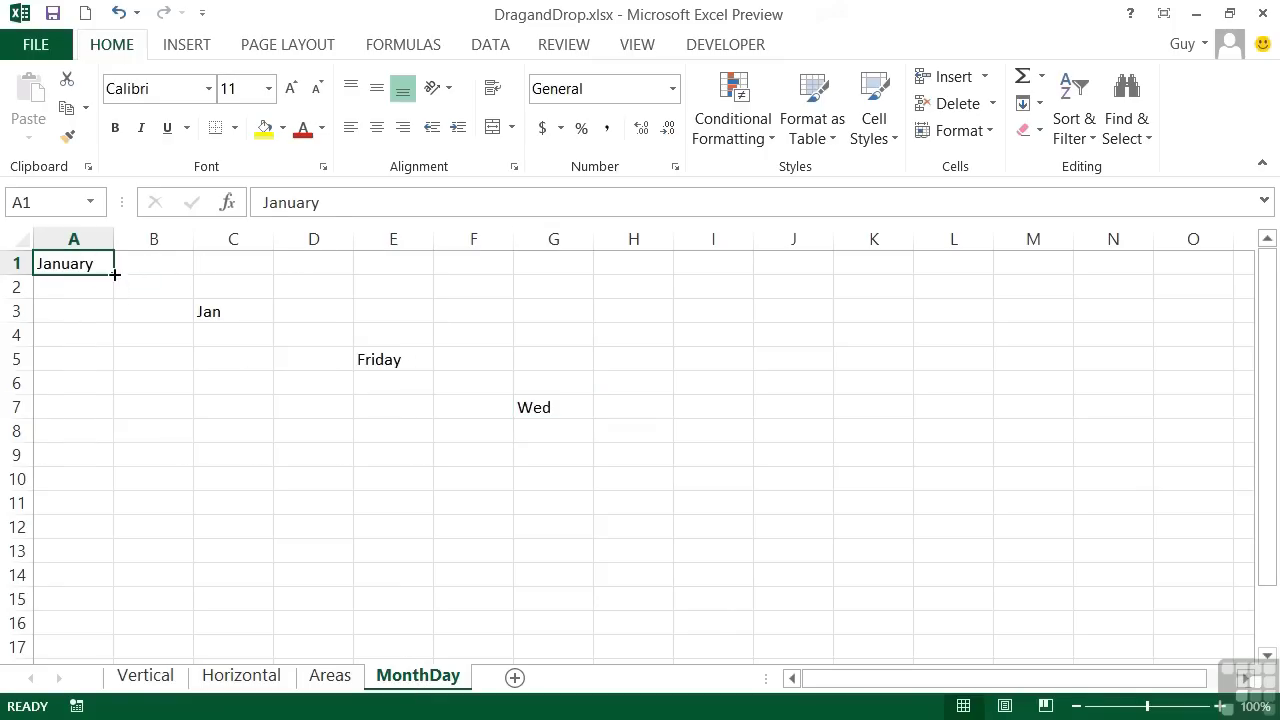
left_click_drag(115, 274, 111, 595)
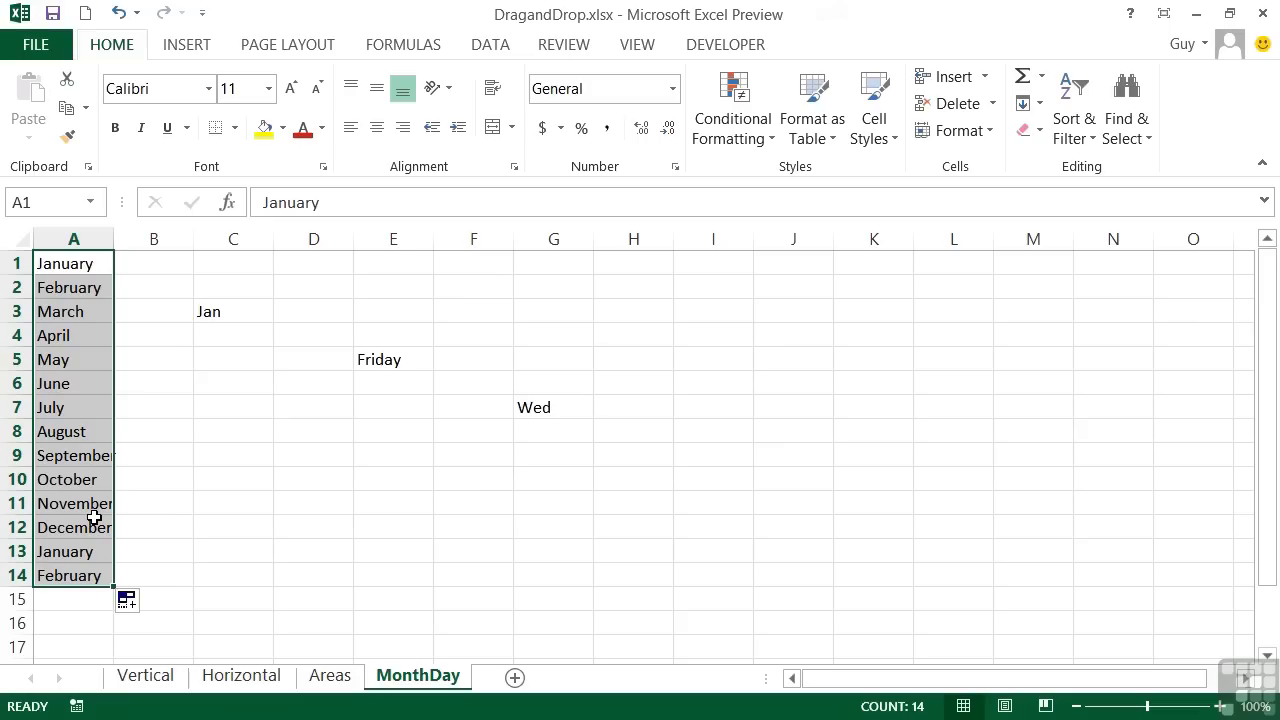
left_click(78, 456)
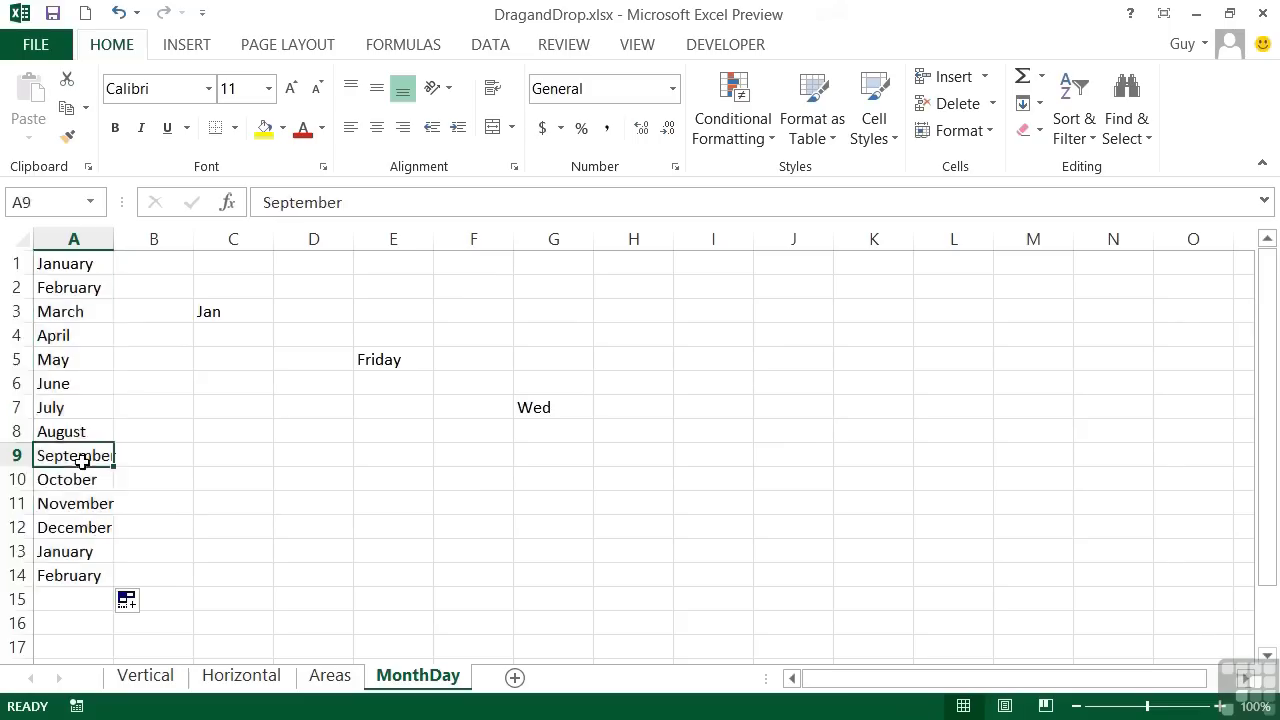
left_click_drag(118, 468, 325, 458)
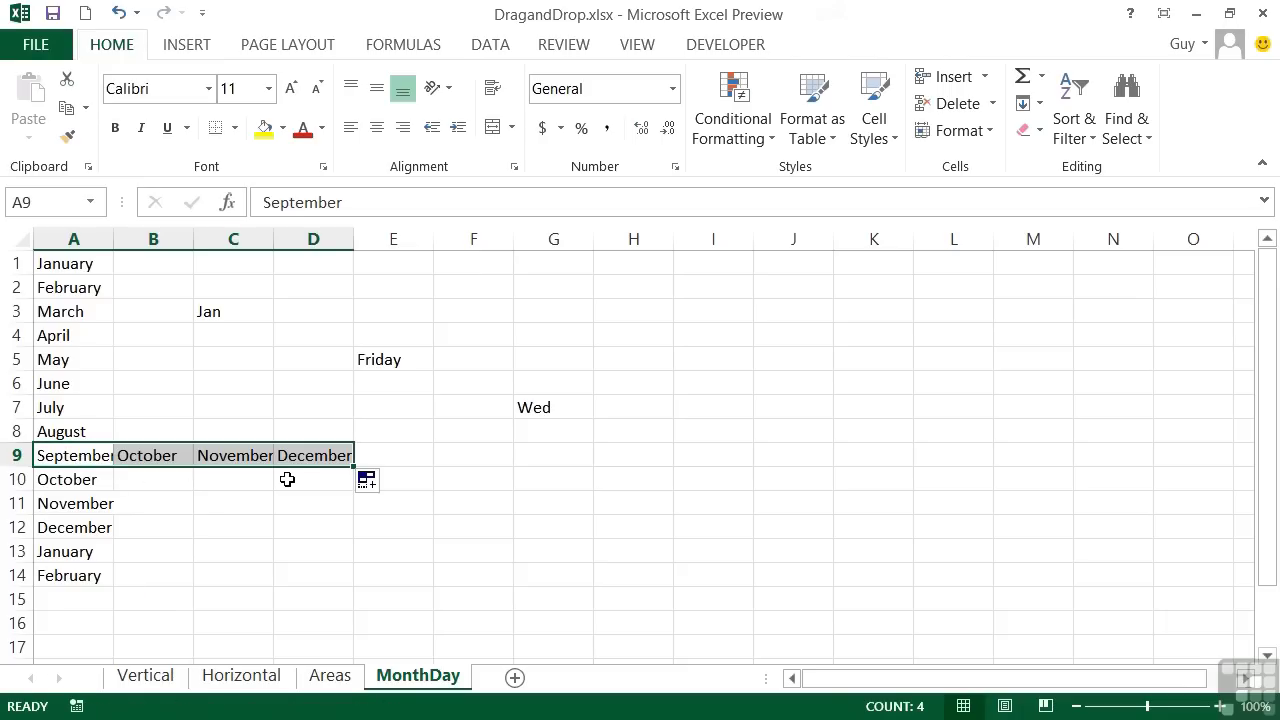
Fill Jan down C3:C15 and across C3:H3 to Jun
left_click(211, 316)
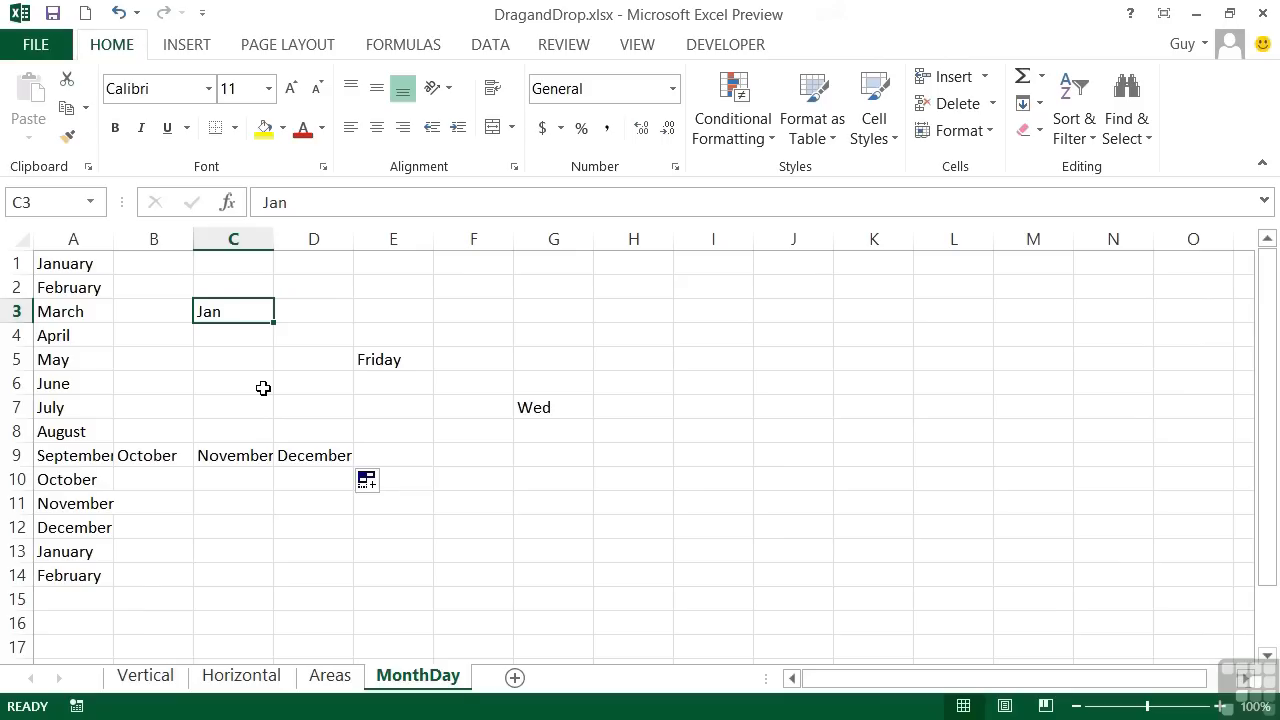
left_click_drag(273, 323, 250, 600)
left_click(222, 305)
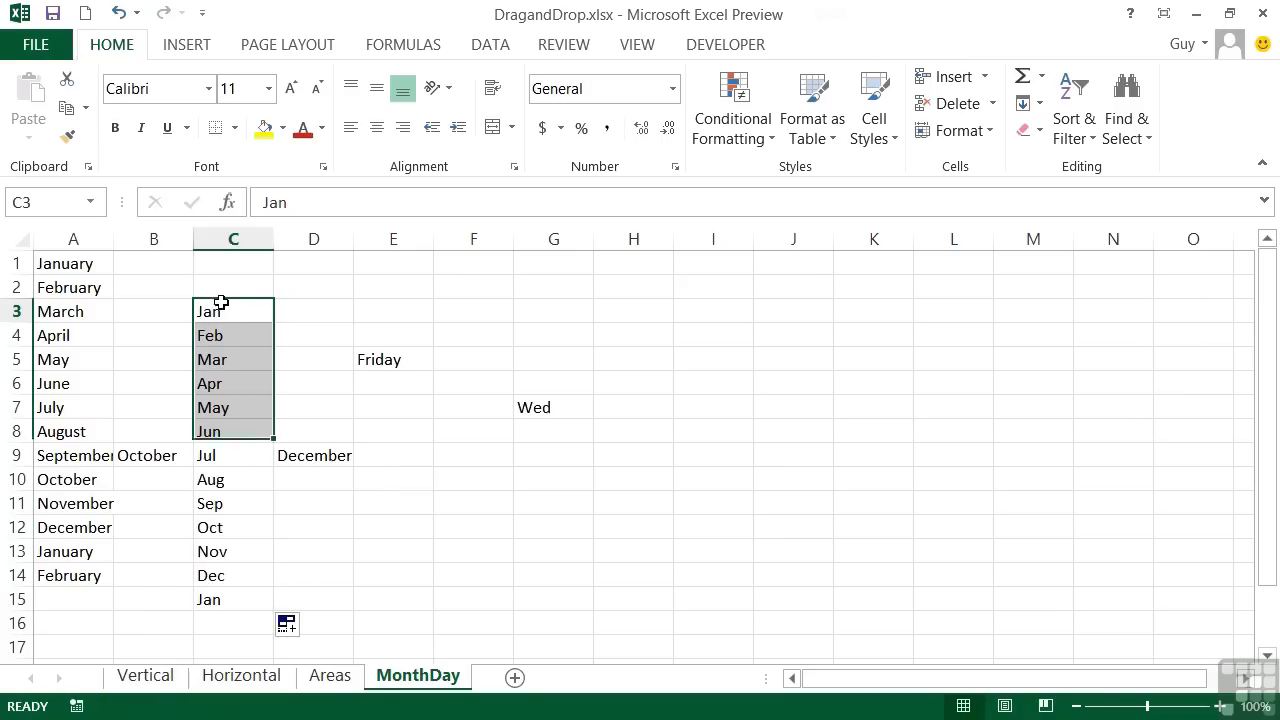
left_click_drag(273, 323, 702, 303)
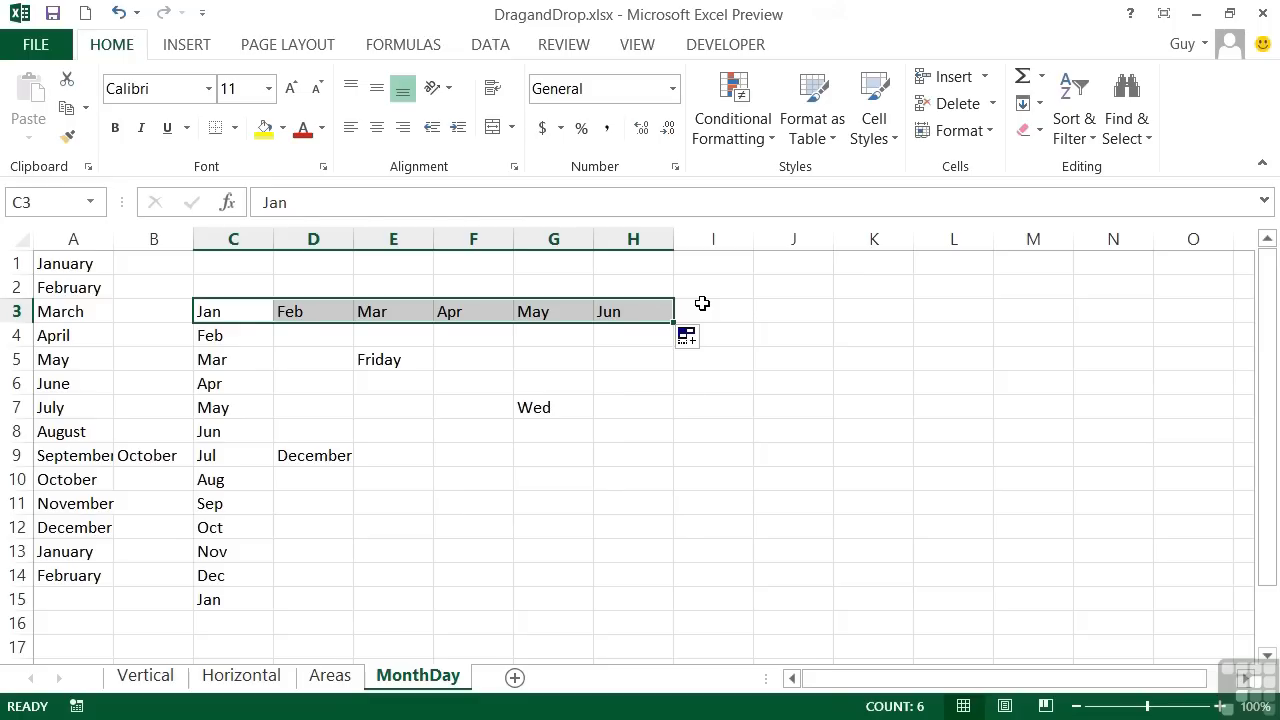
Continue Friday down E5:E14 and across E5:K5 to Thursday
left_click(398, 359)
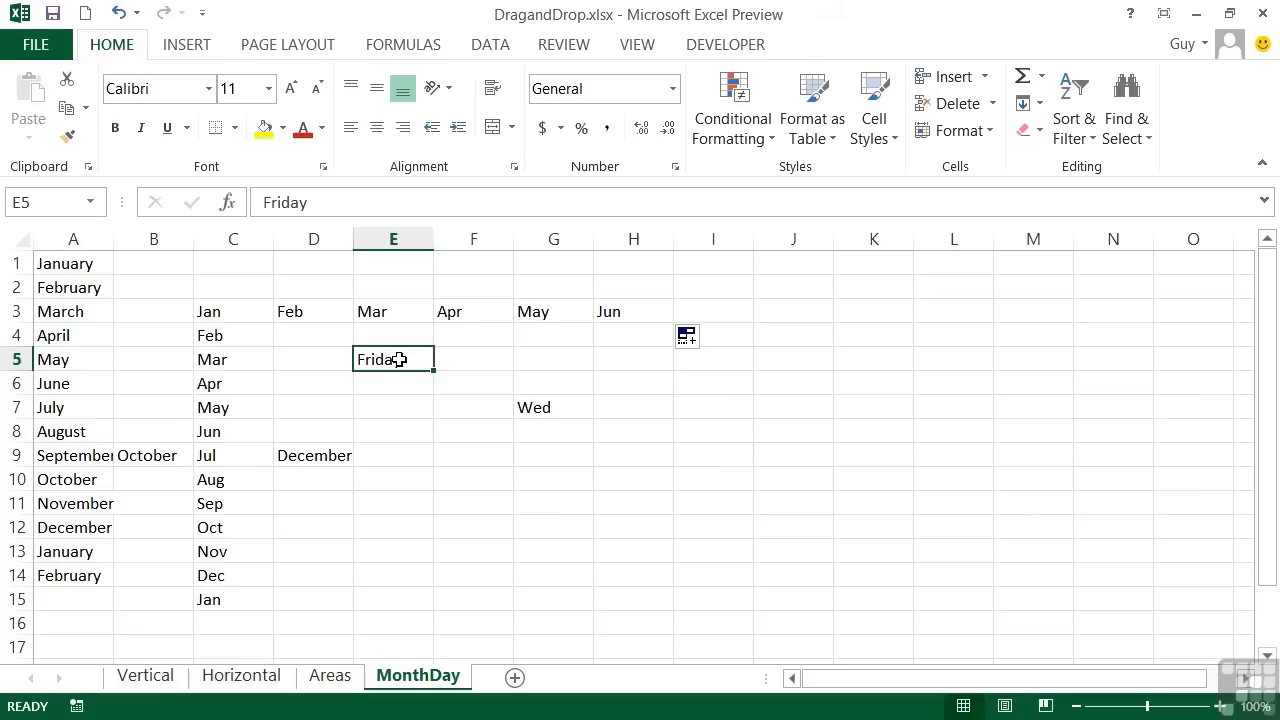
left_click_drag(433, 370, 419, 576)
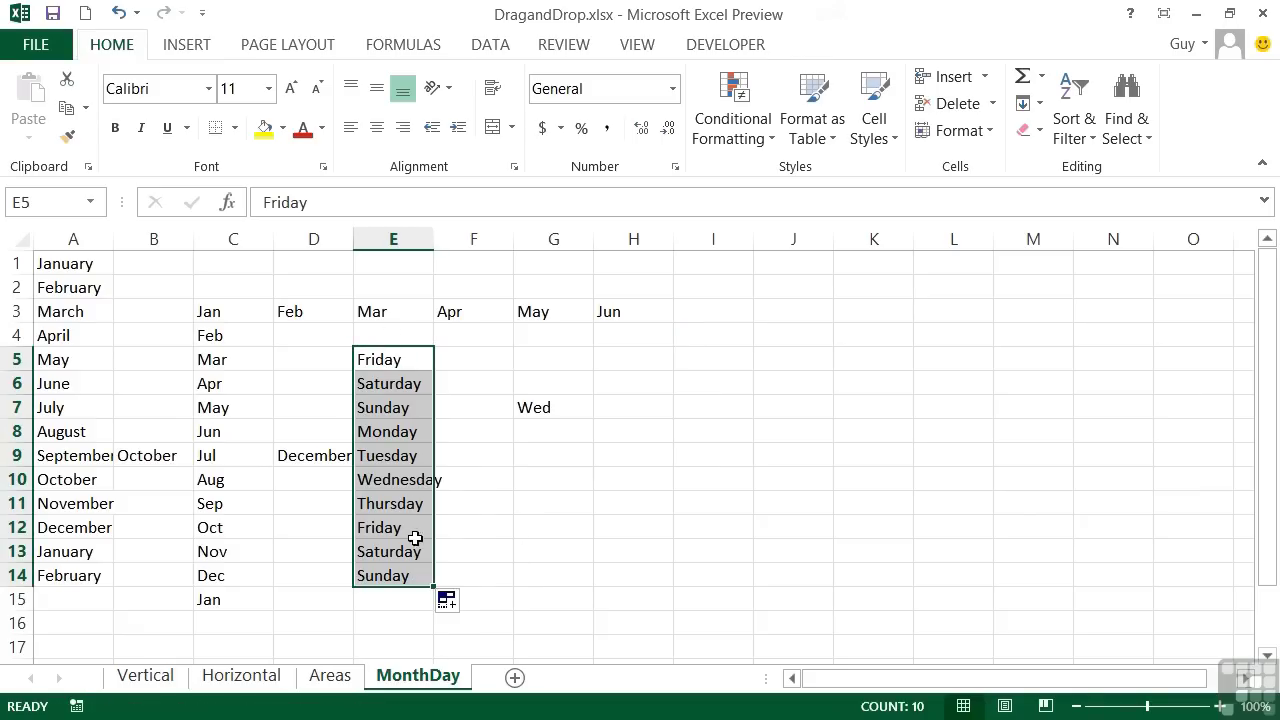
left_click(415, 363)
left_click_drag(437, 373, 877, 360)
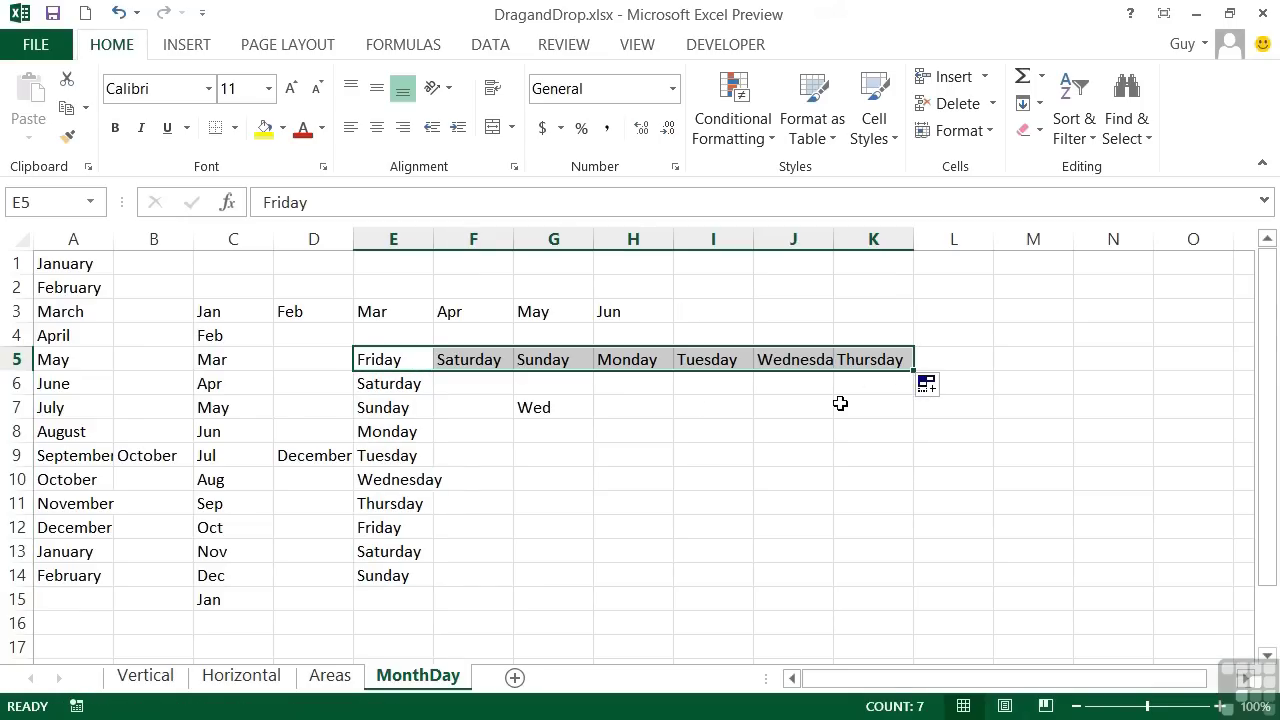
Fill Wed across G7:M7 to Tue and Sat down J7:J15
left_click(552, 410)
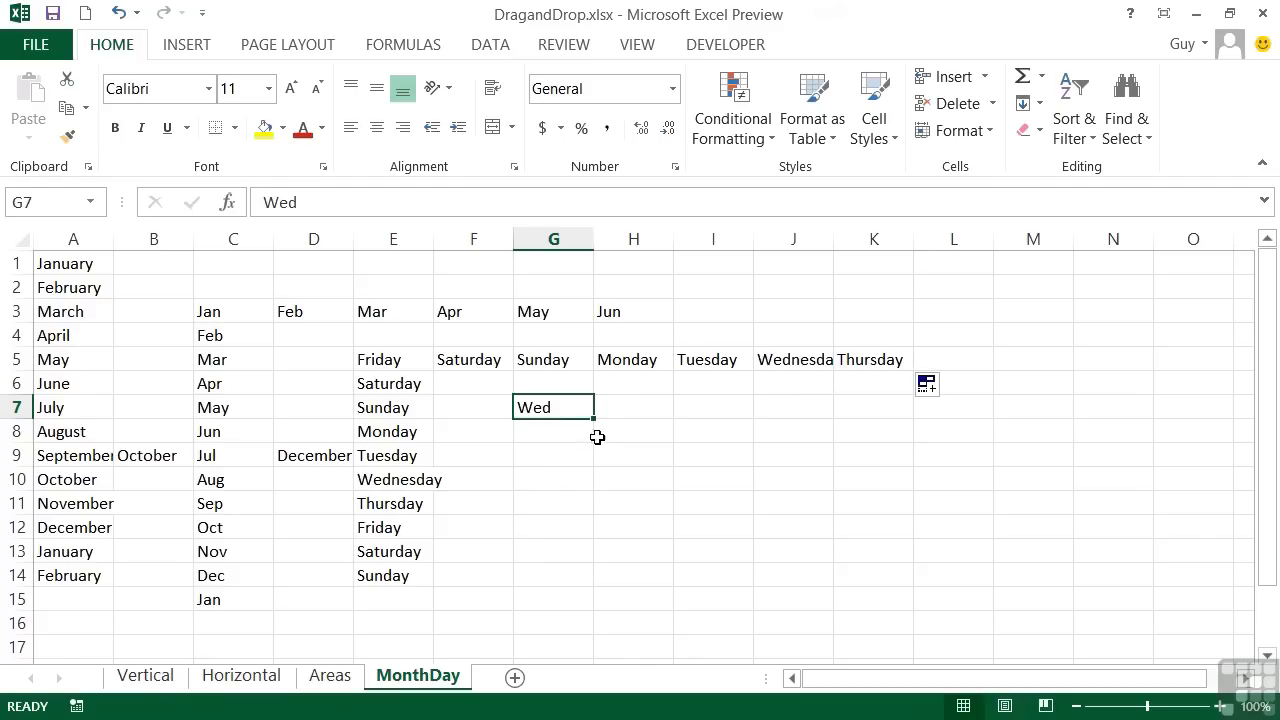
left_click_drag(594, 420, 1060, 410)
left_click(803, 409)
left_click_drag(831, 426, 793, 590)
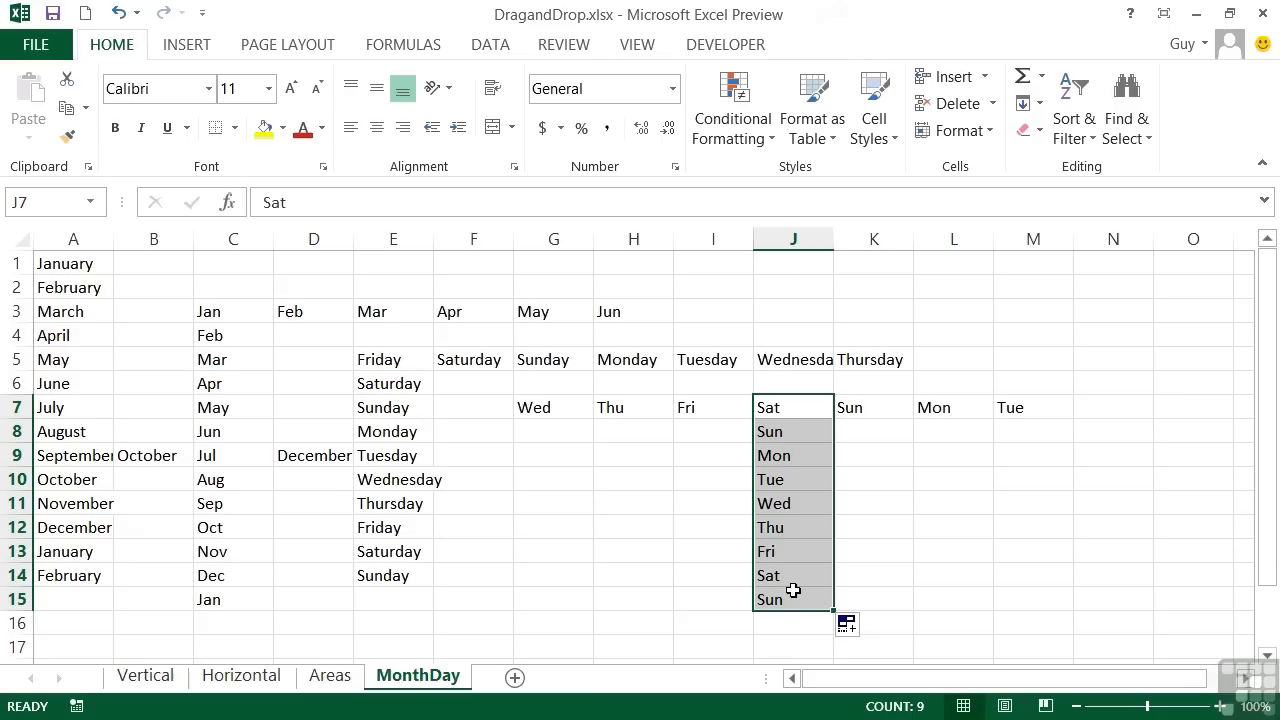
left_click(868, 630)
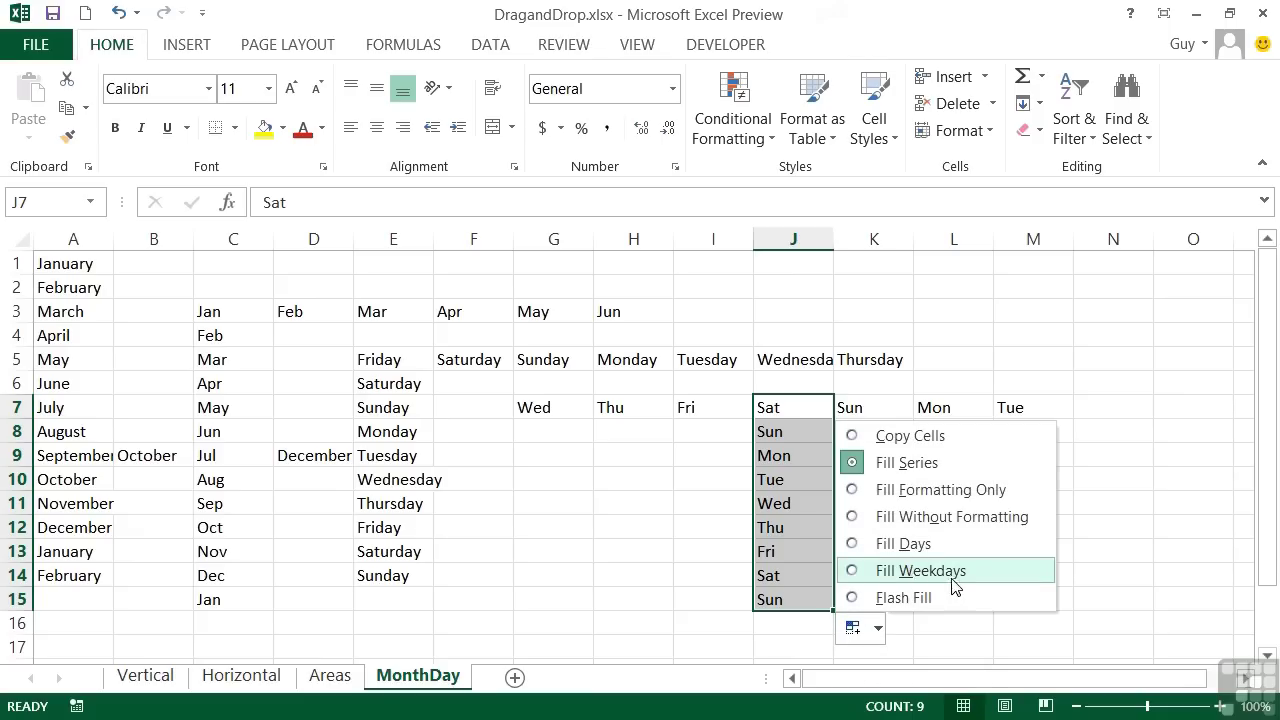
left_click(855, 572)
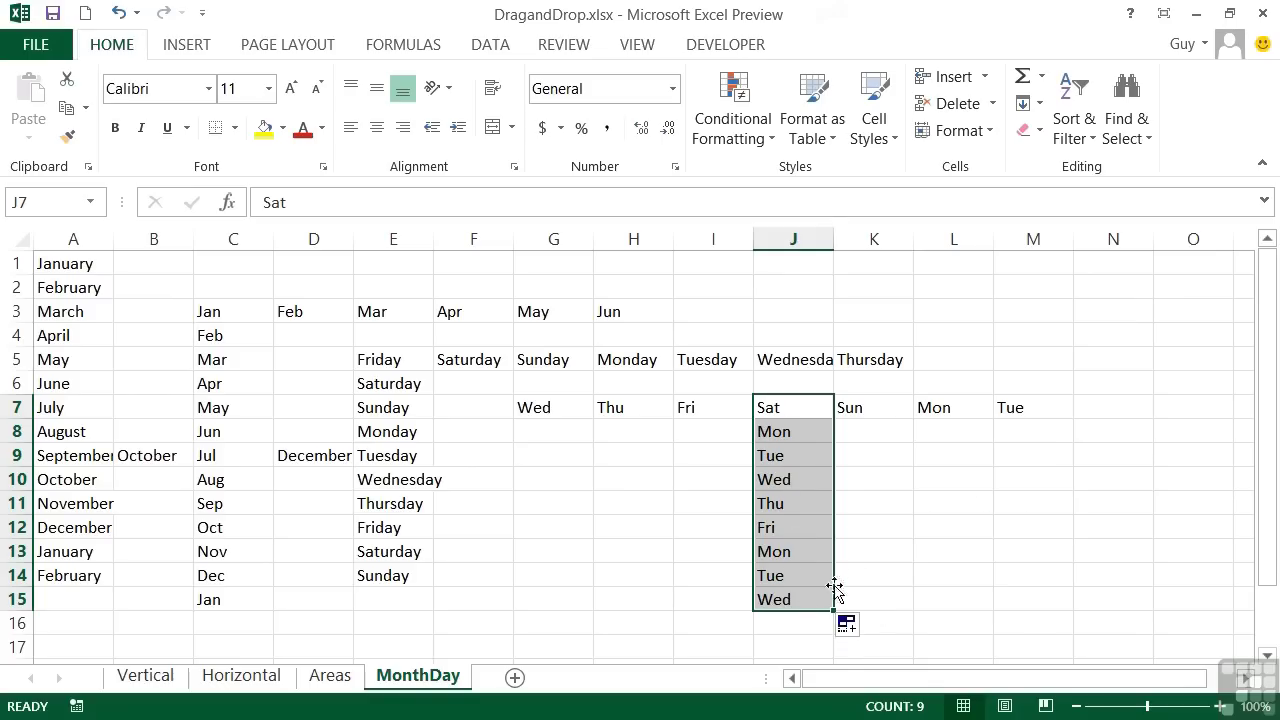
left_click(783, 410)
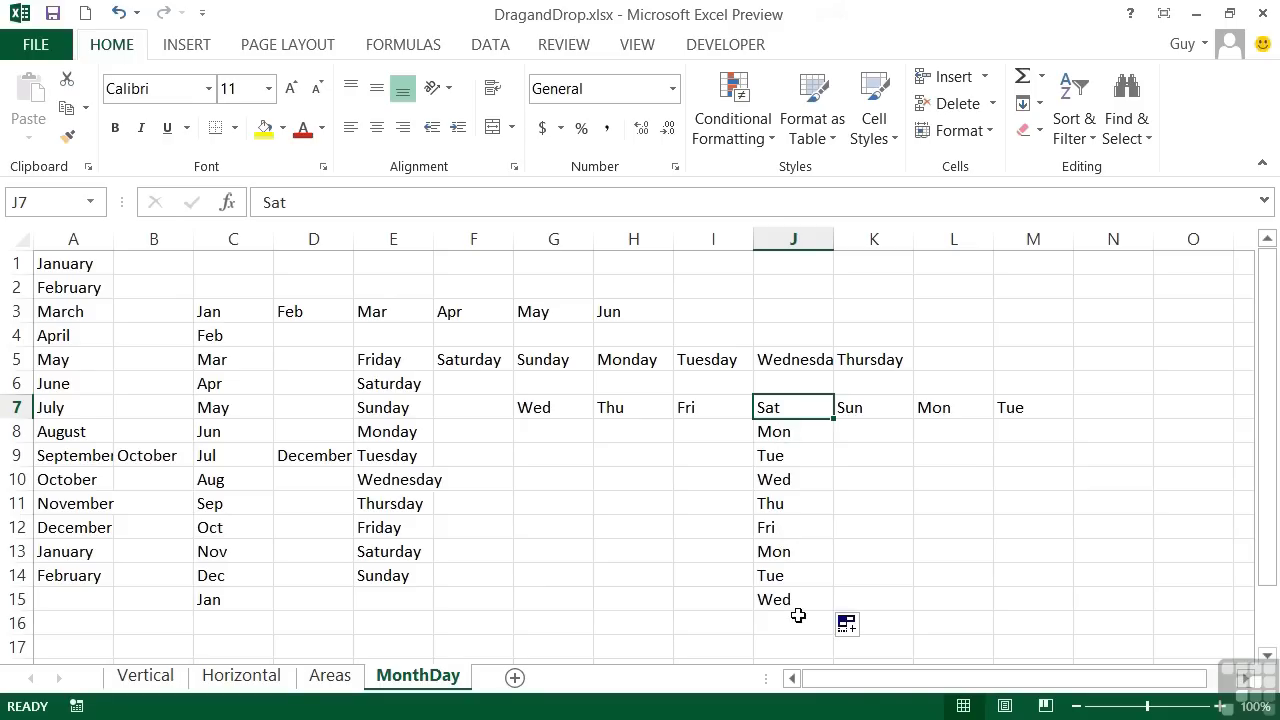
left_click(864, 636)
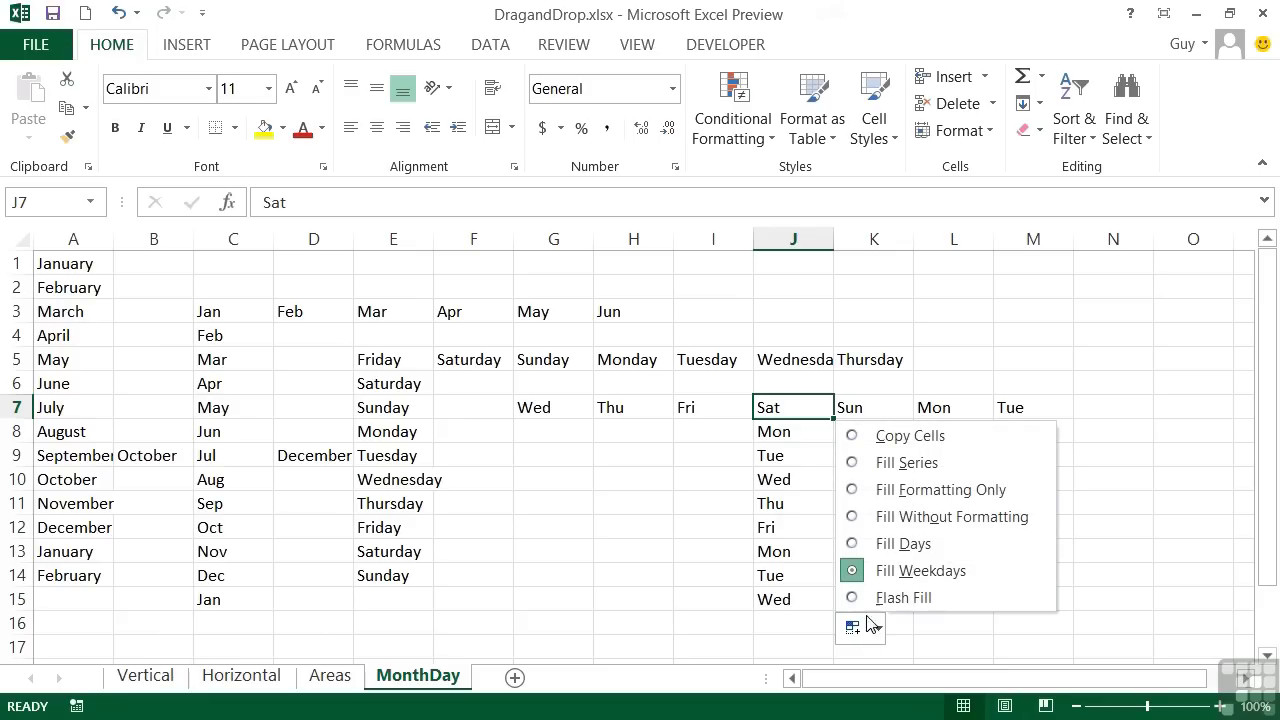
left_click(853, 543)
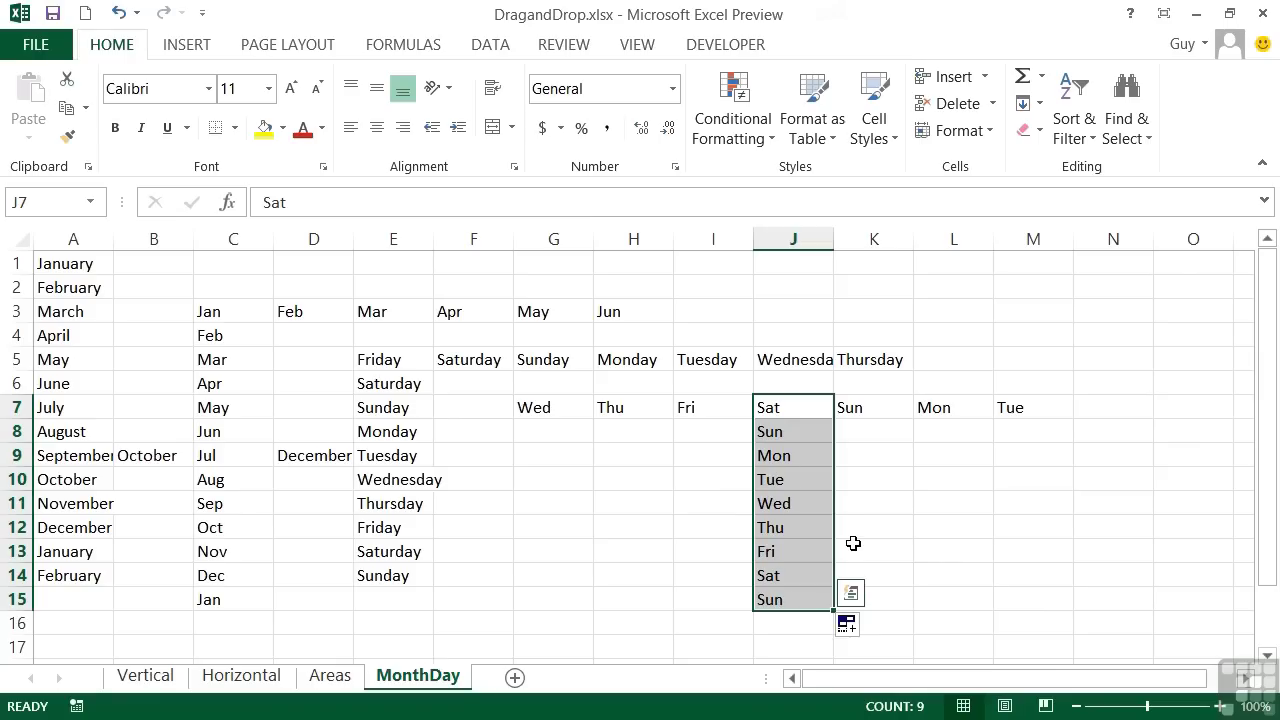